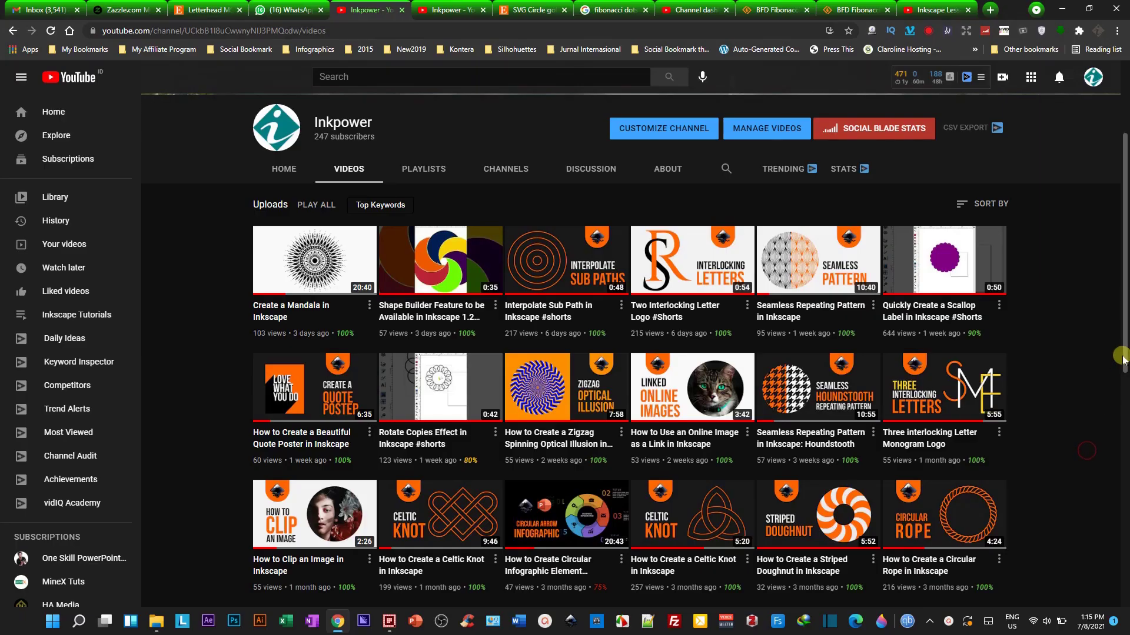
Step: Show the Inkscape Fibonacci spiral tutorial title card, then move to the channel's Videos page
mouse_move(1122, 359)
left_mouse_down()
mouse_move(1124, 318)
mouse_move(1124, 383)
left_mouse_up()
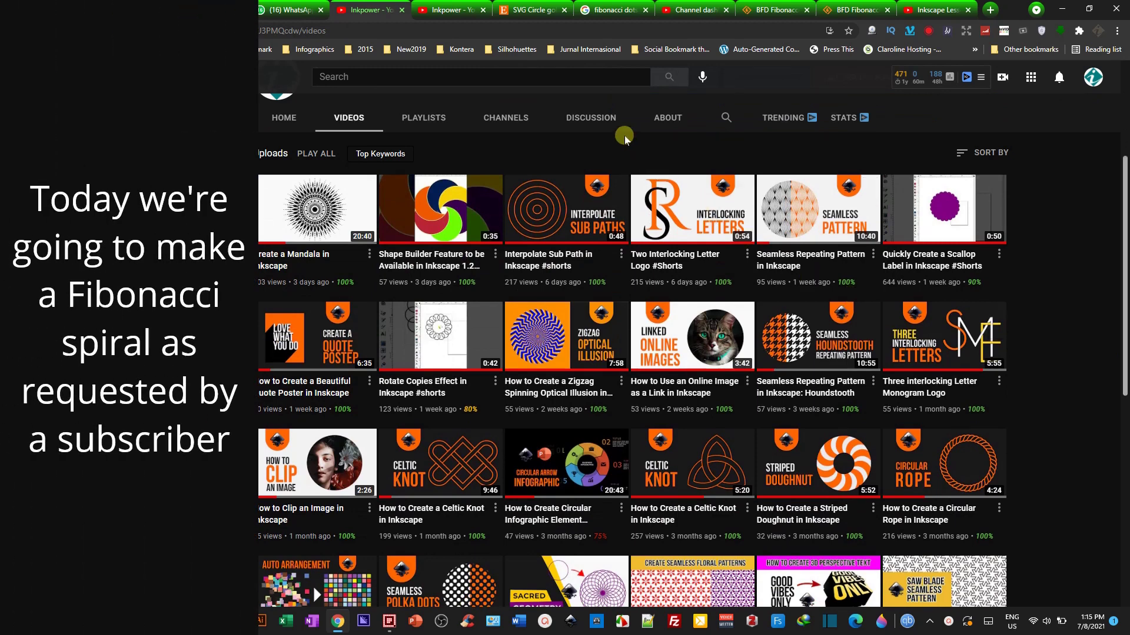
Step: Follow the subscriber's Etsy example link from the channel Discussion comment into a new tab
left_click(595, 121)
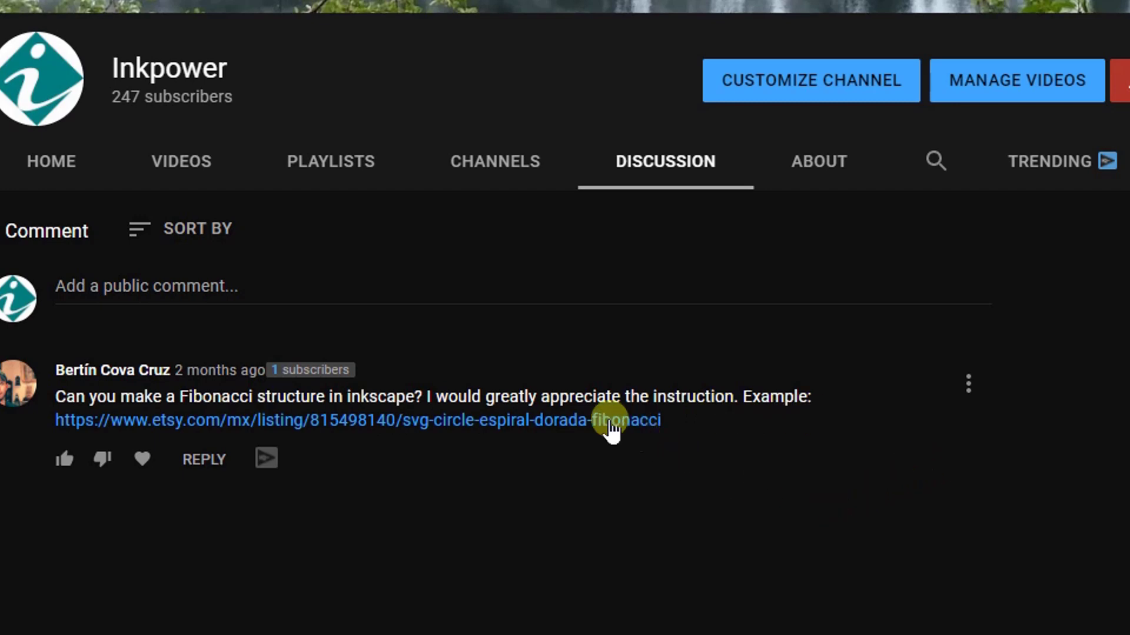
left_click(587, 421)
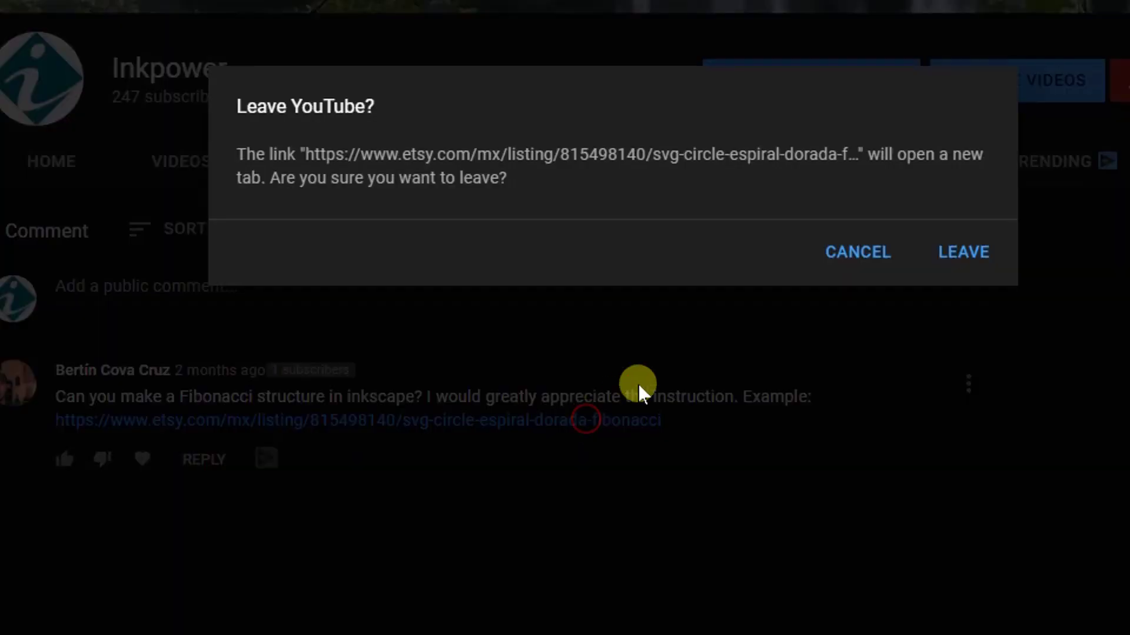
left_click(975, 259)
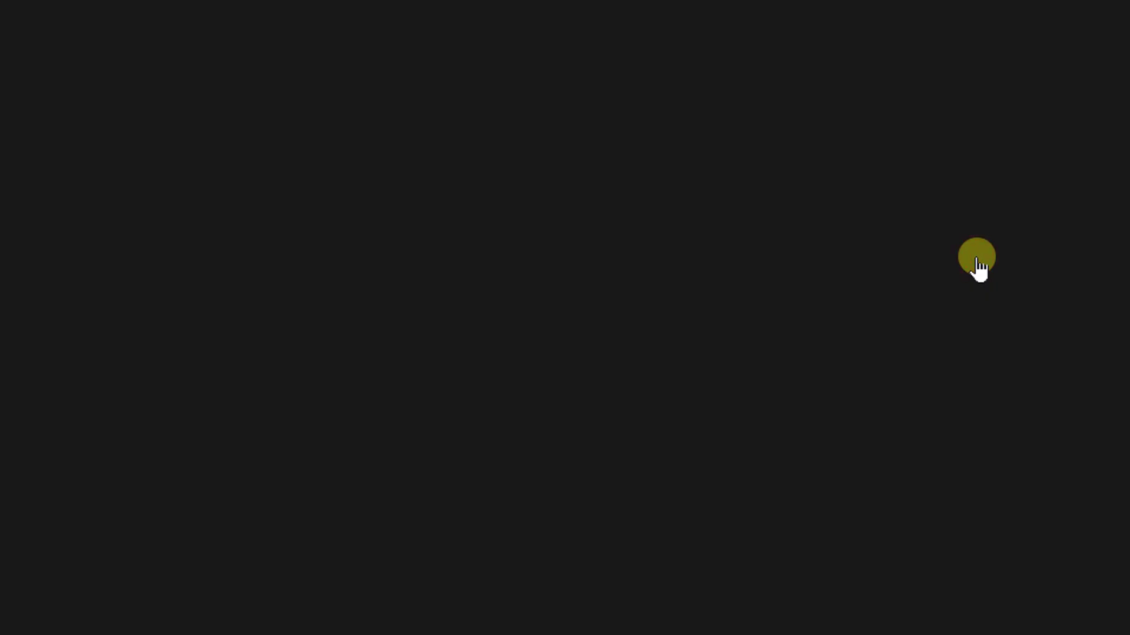
Step: Scroll the Etsy golden-spiral dot listing, then return to the 'fibonacci dots' image results
scroll(547, 353, "down", 3)
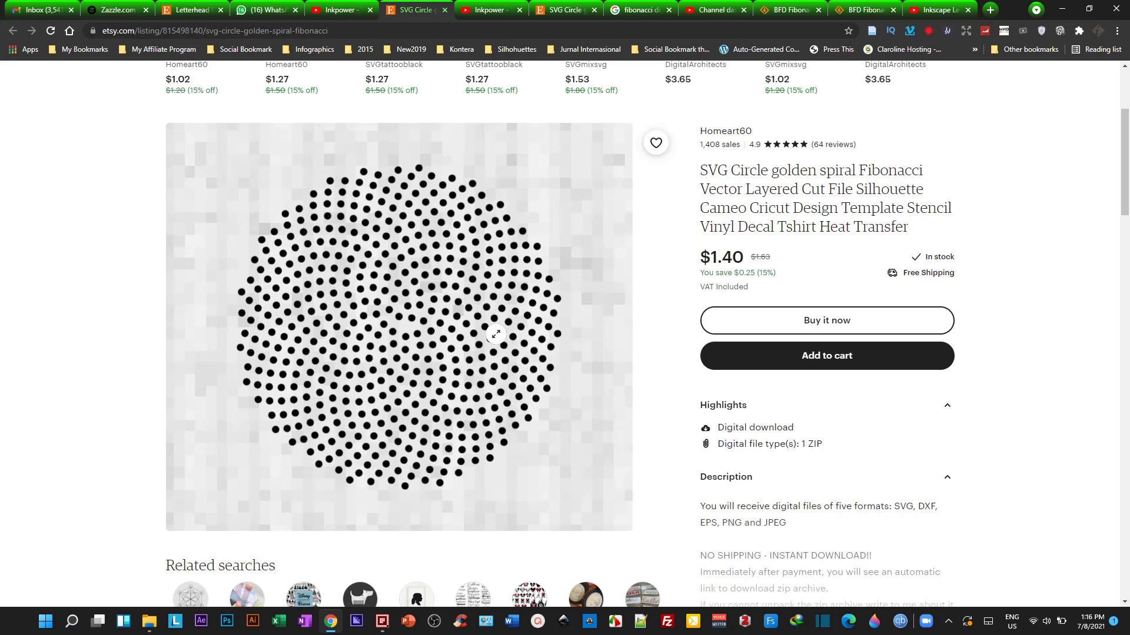
left_click(647, 10)
Step: Open the yellow sunflower-dots image in a new tab and look it over
scroll(449, 295, "up", 3)
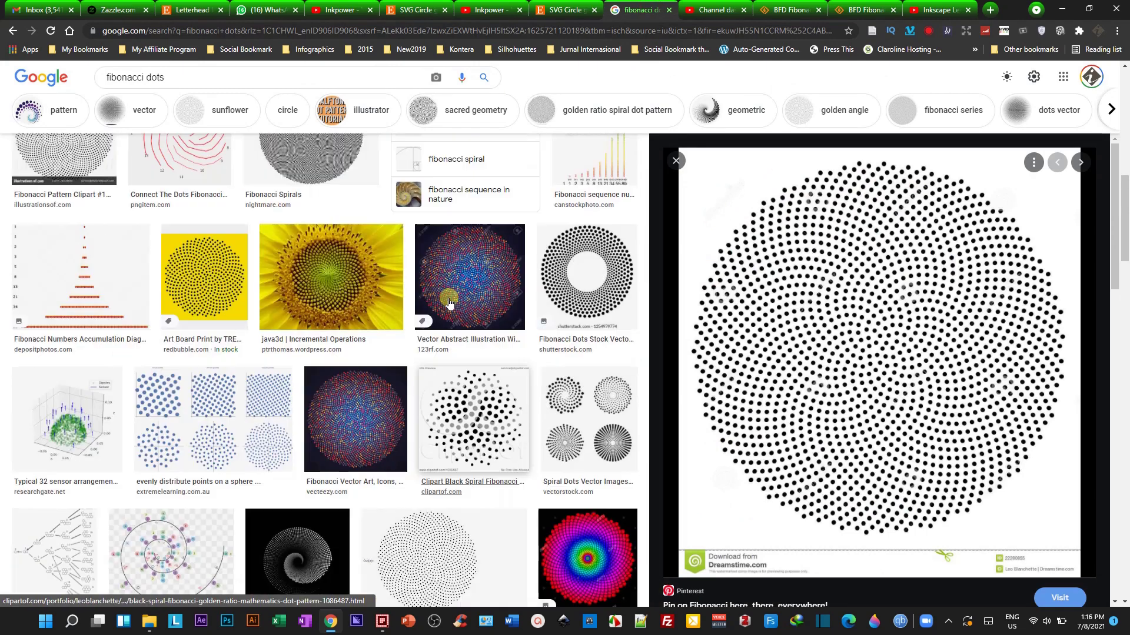
scroll(285, 320, "up", 3)
scroll(286, 323, "down", 3)
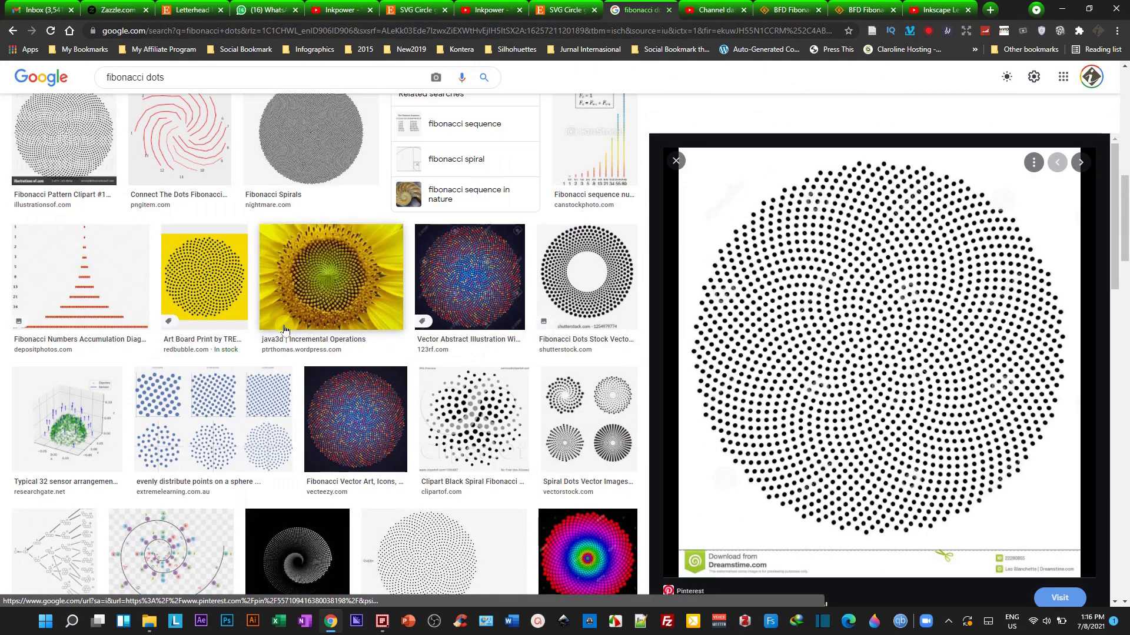
right_click(201, 282)
left_click(224, 285)
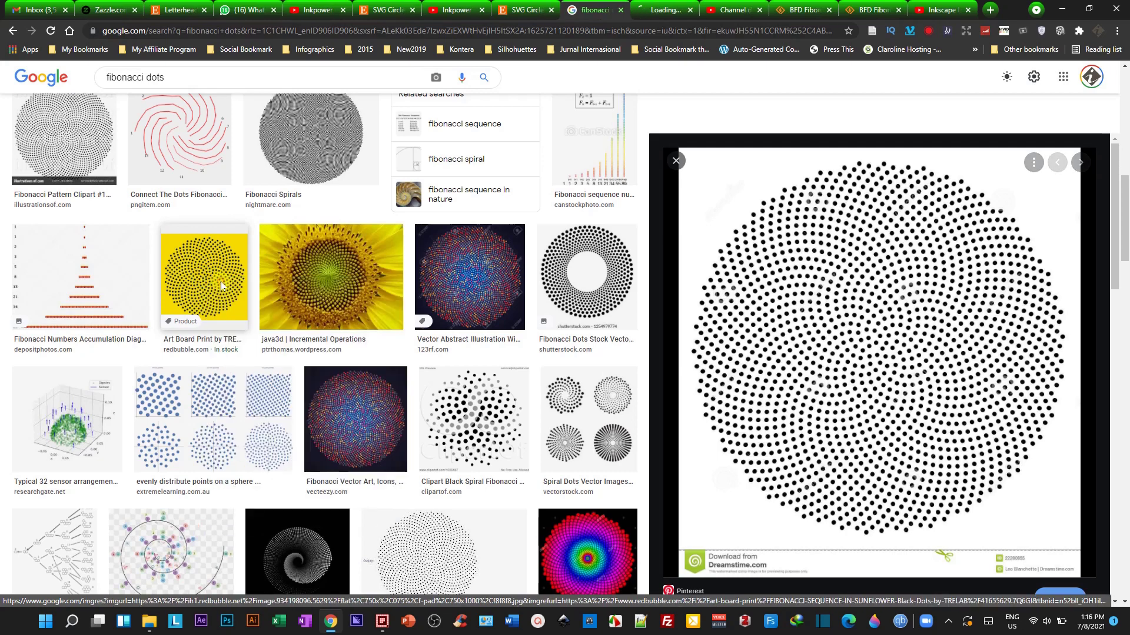
left_click(659, 10)
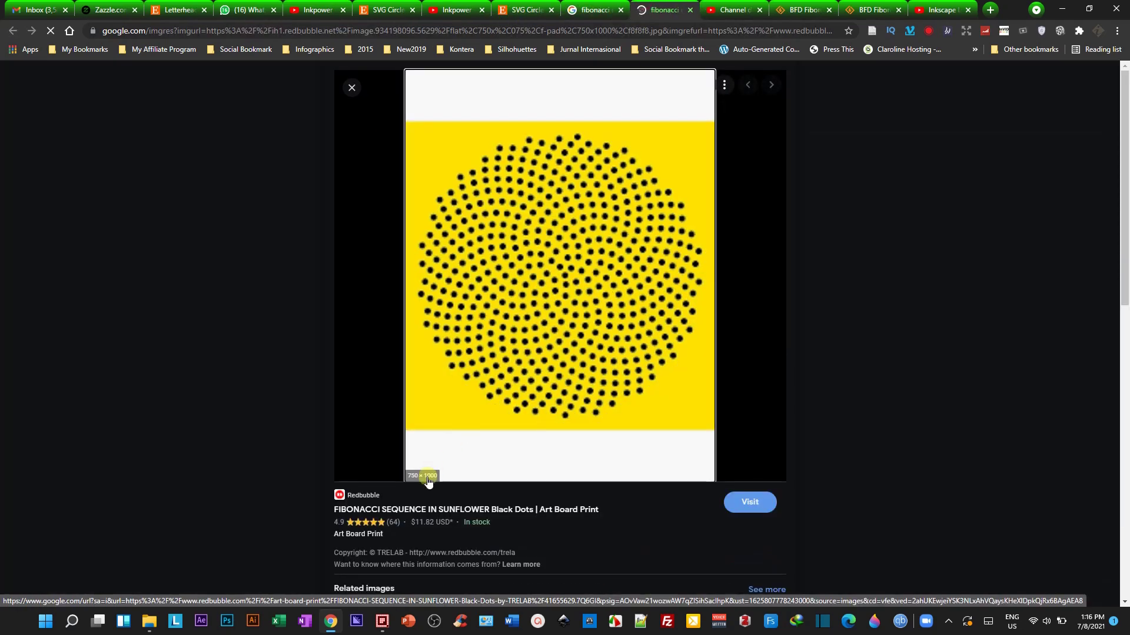
scroll(488, 482, "down", 4)
scroll(488, 481, "down", 3)
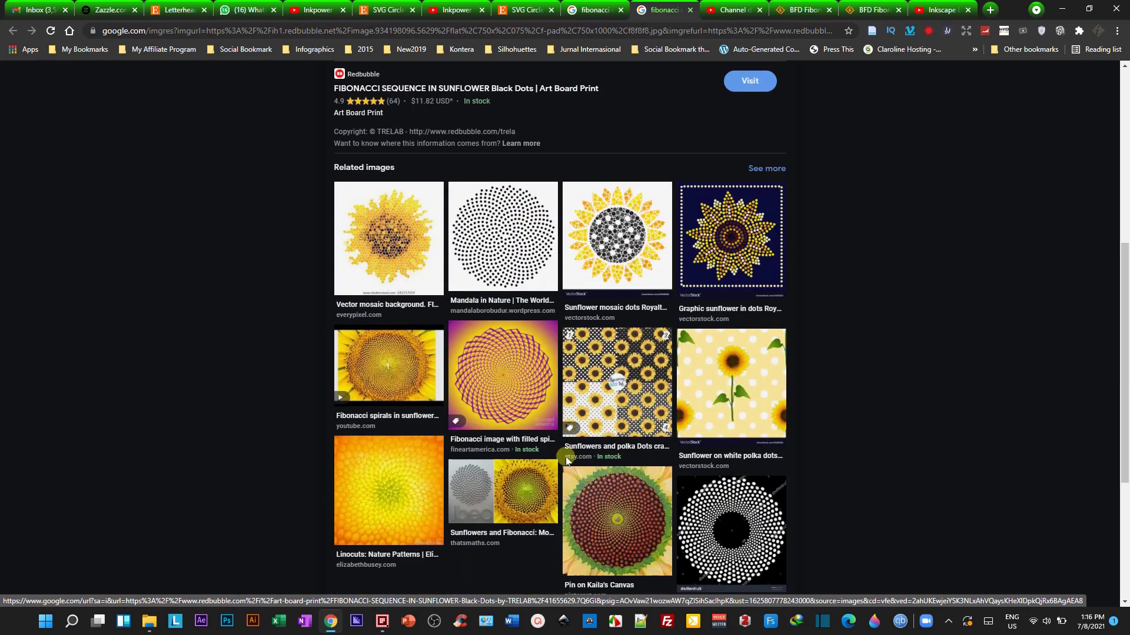
left_click(595, 9)
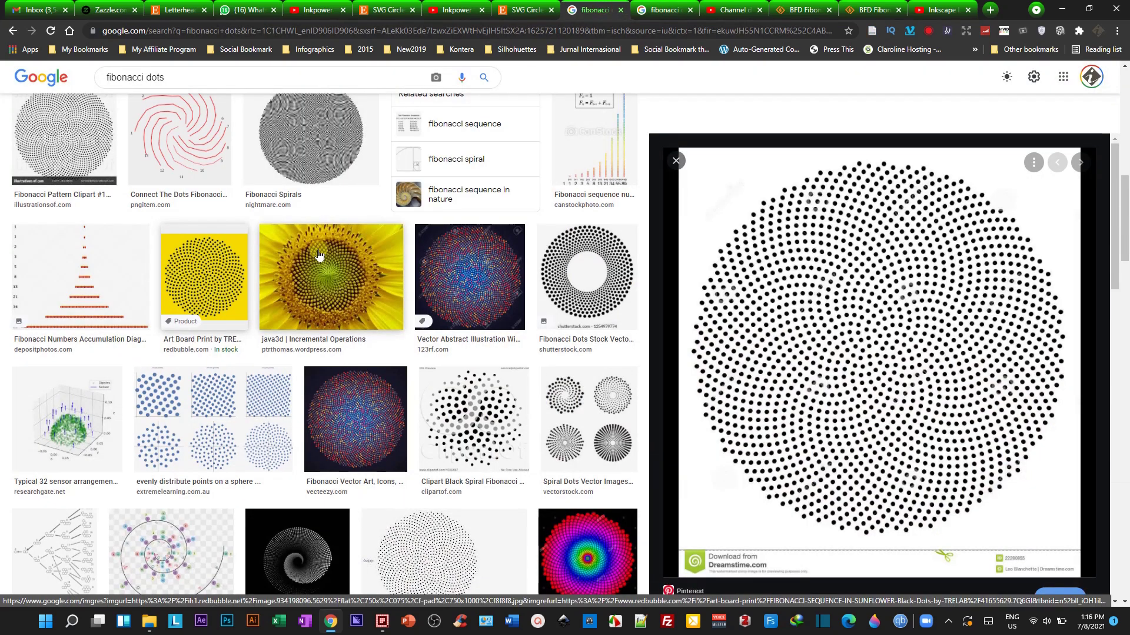
Step: Scroll through the related Fibonacci dot images in the 'fibonacci dots' results
scroll(829, 356, "down", 5)
scroll(832, 373, "down", 2)
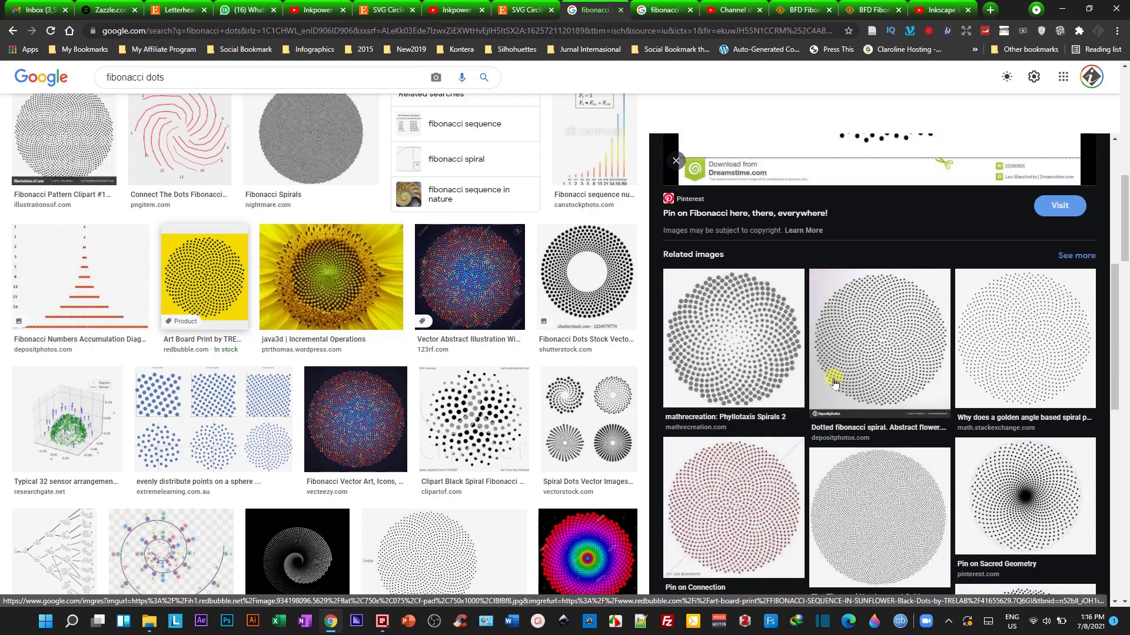
scroll(877, 371, "down", 5)
scroll(876, 403, "up", 5)
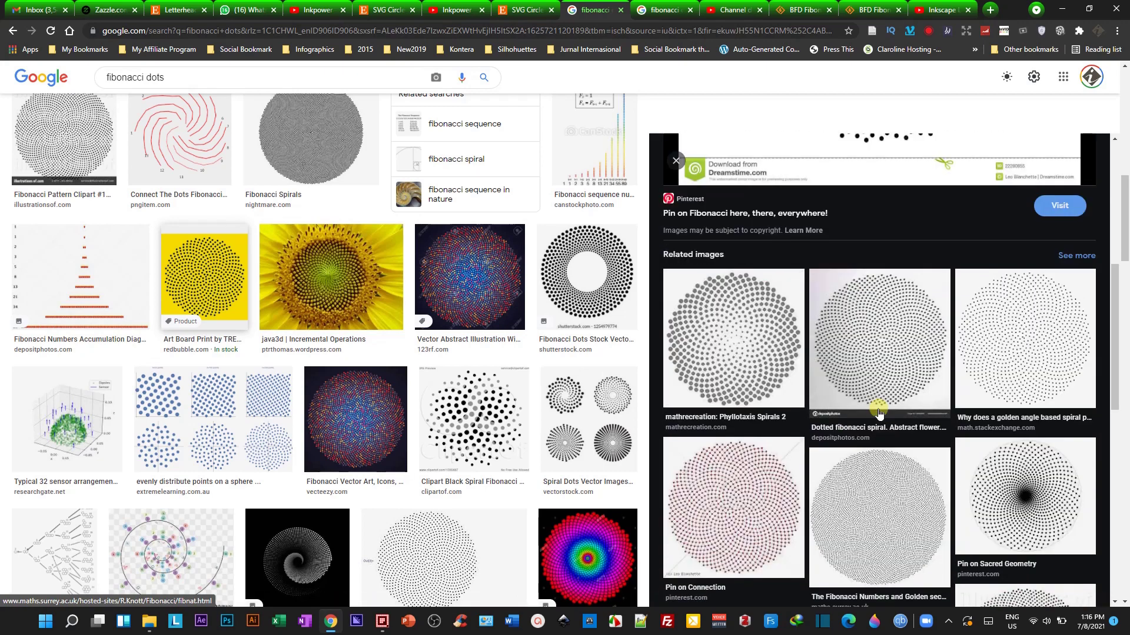
scroll(876, 412, "down", 3)
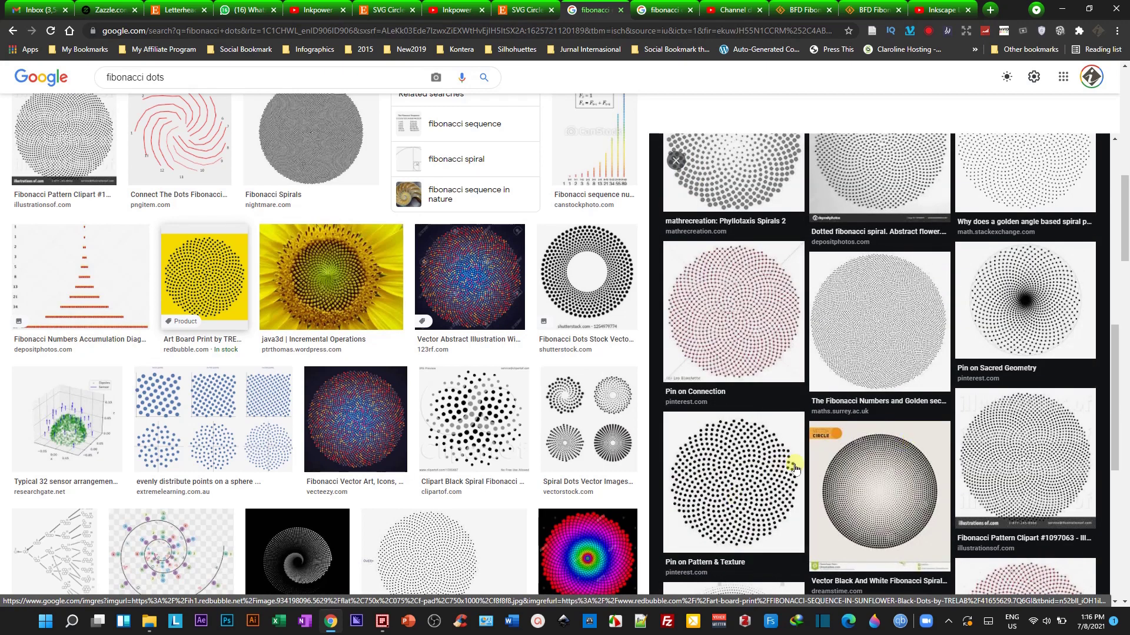
scroll(903, 435, "down", 6)
scroll(903, 436, "up", 3)
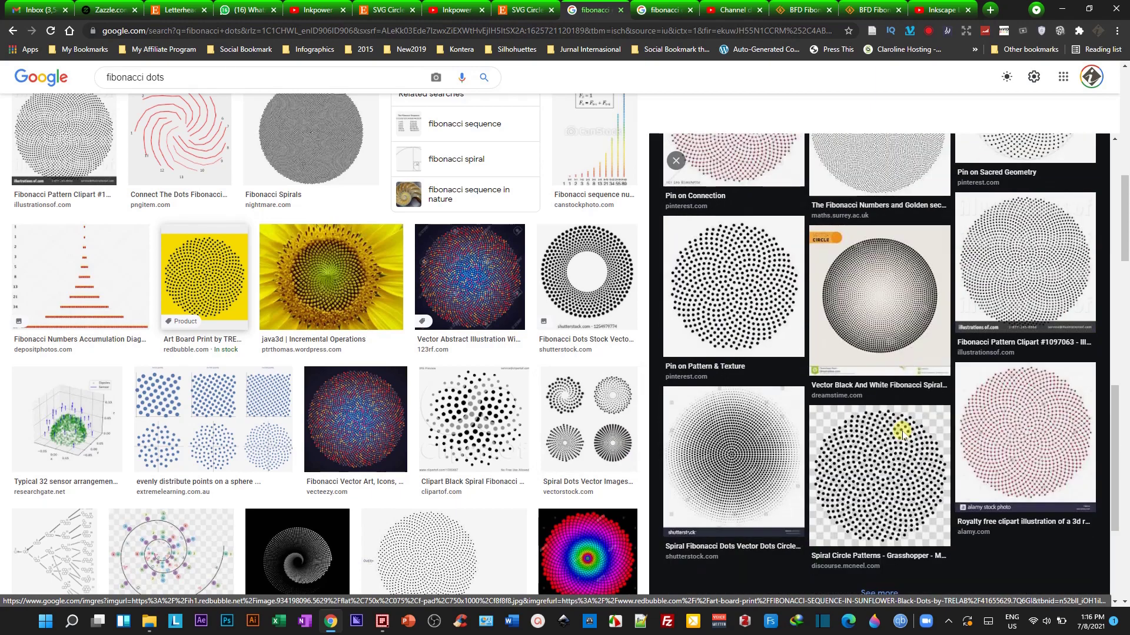
scroll(574, 353, "up", 5)
scroll(574, 353, "up", 3)
scroll(574, 353, "up", 3)
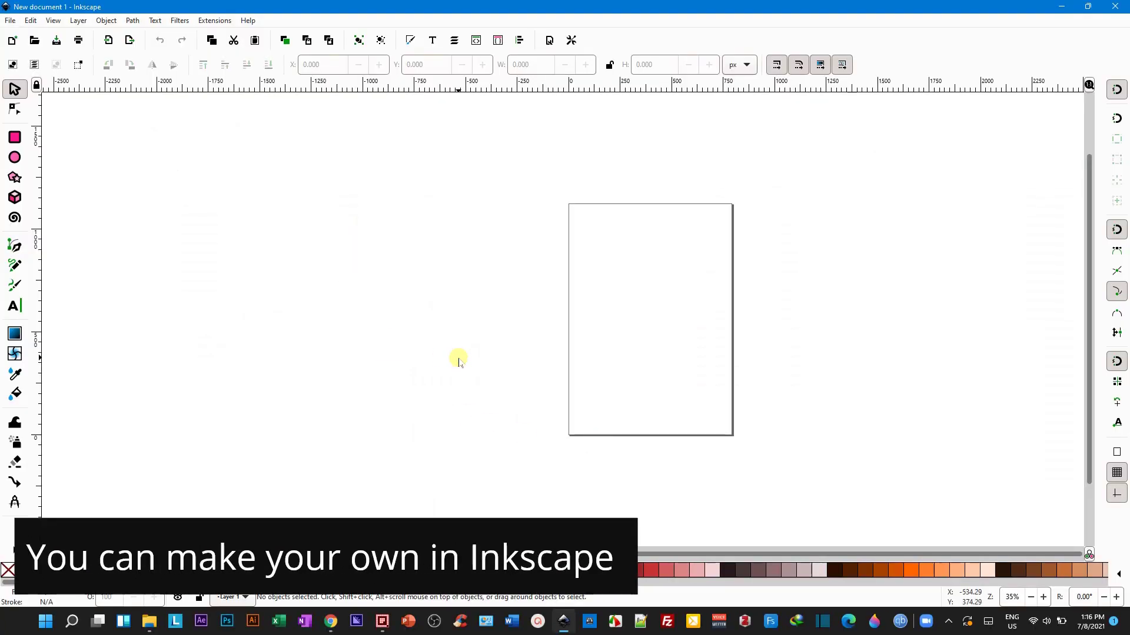
left_click(331, 621)
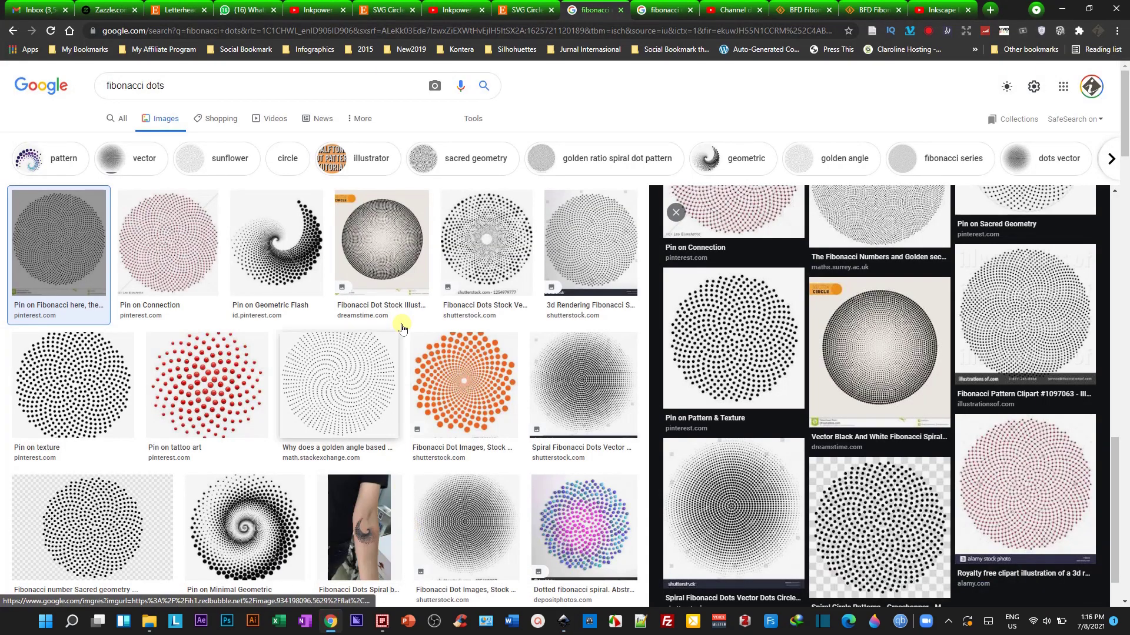
Step: Read the BFD Fibonacci Pattern extension's SourceForge description and sample screenshots
left_click(803, 10)
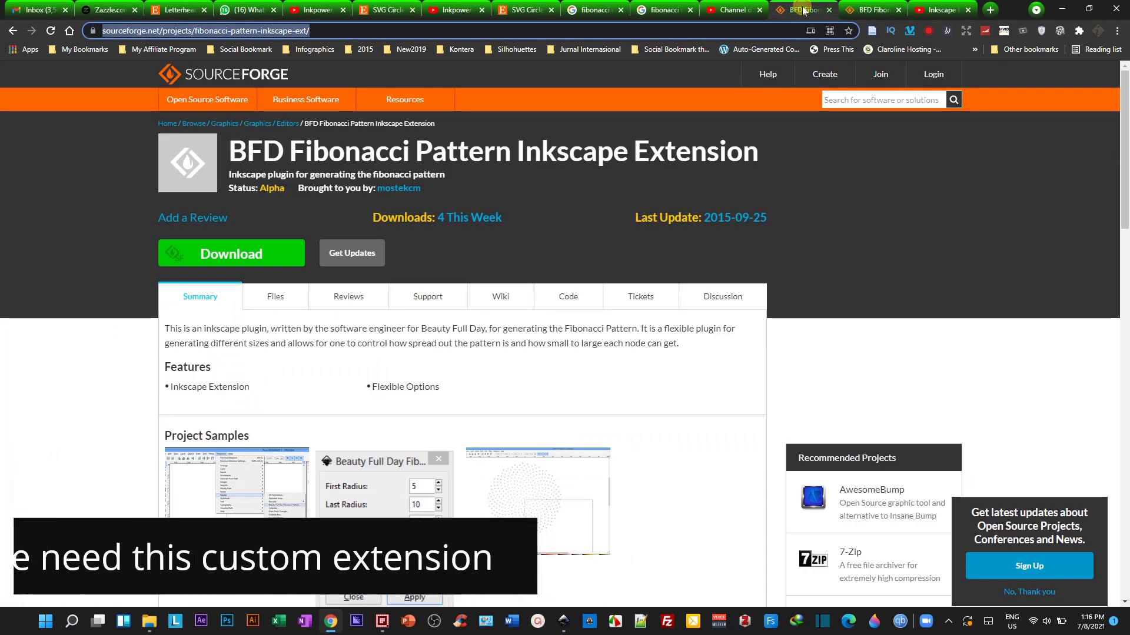
left_click(549, 204)
mouse_move(305, 99)
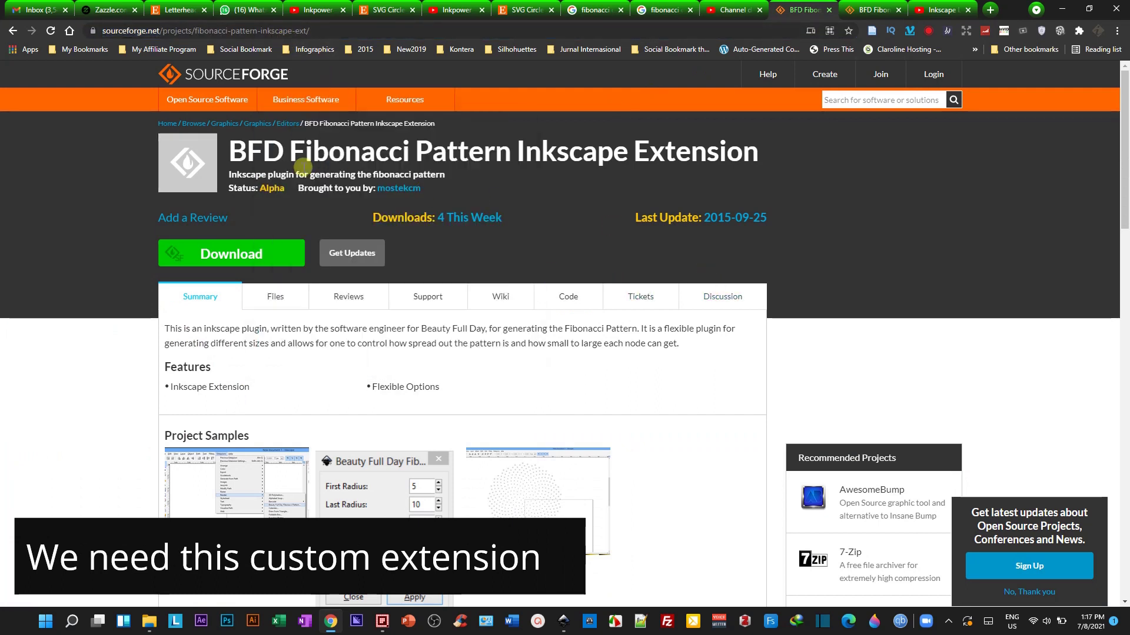
left_click_drag(231, 154, 870, 192)
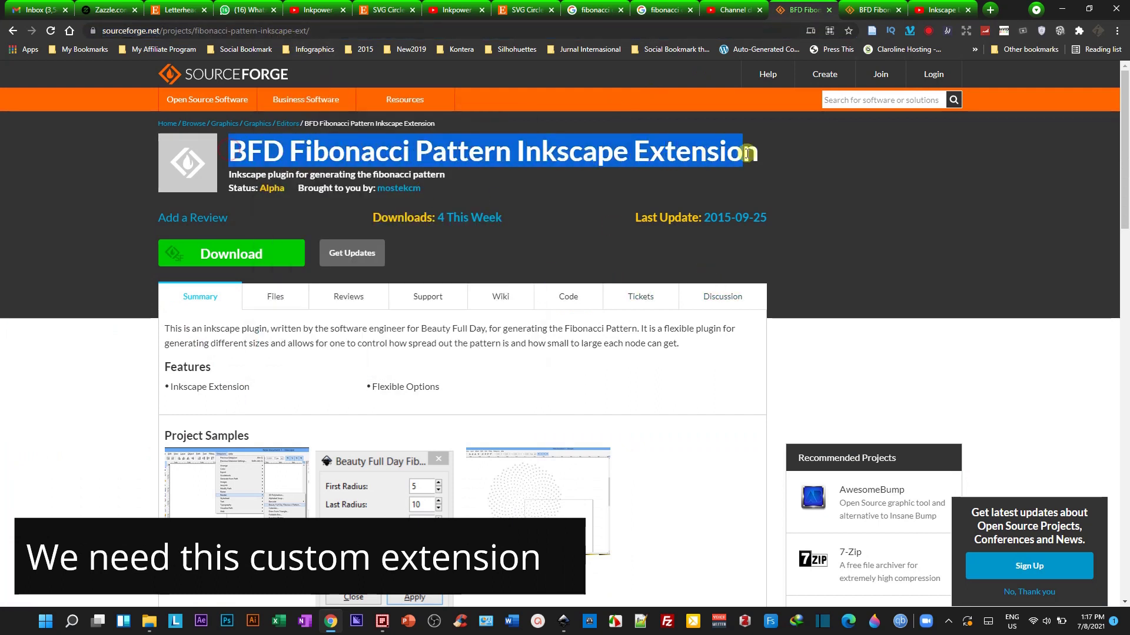
left_click(871, 193)
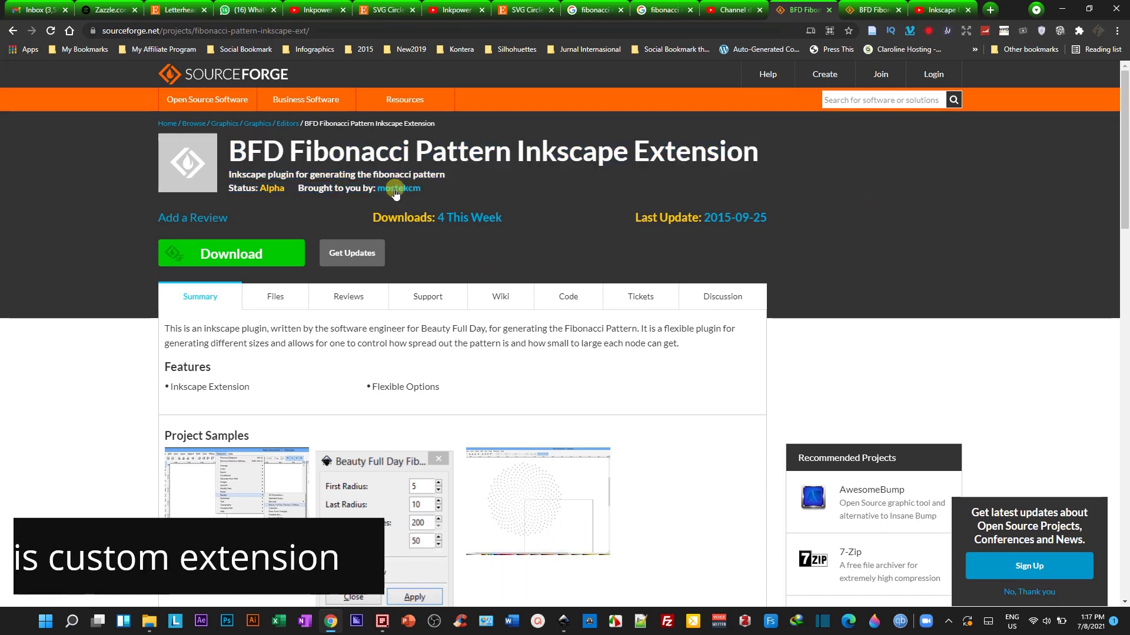
scroll(464, 347, "down", 3)
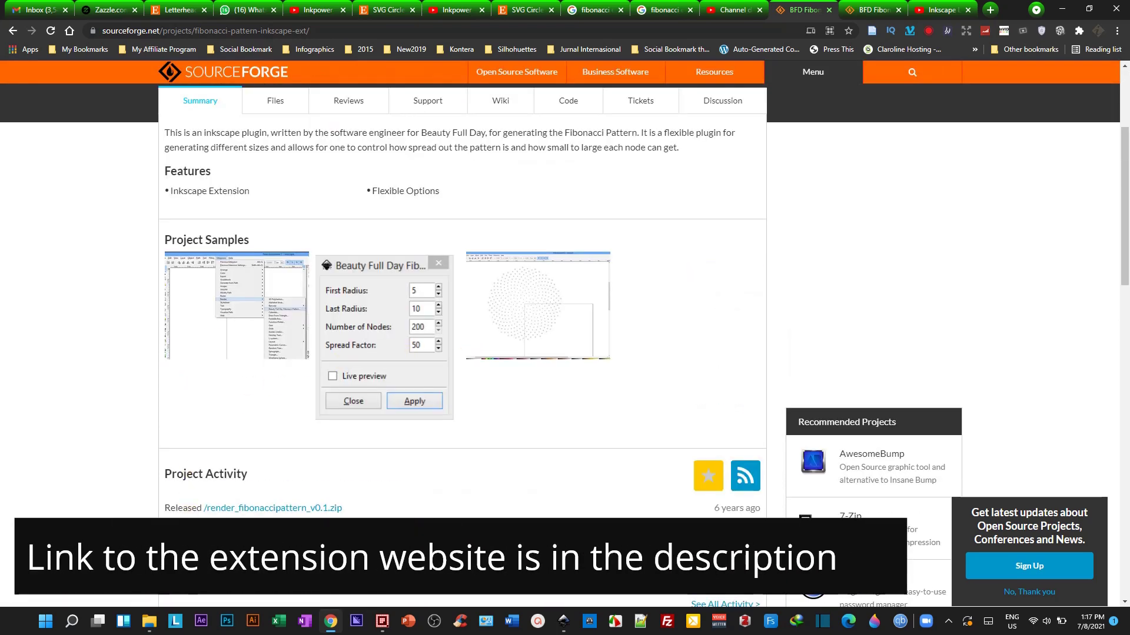
scroll(451, 496, "up", 3)
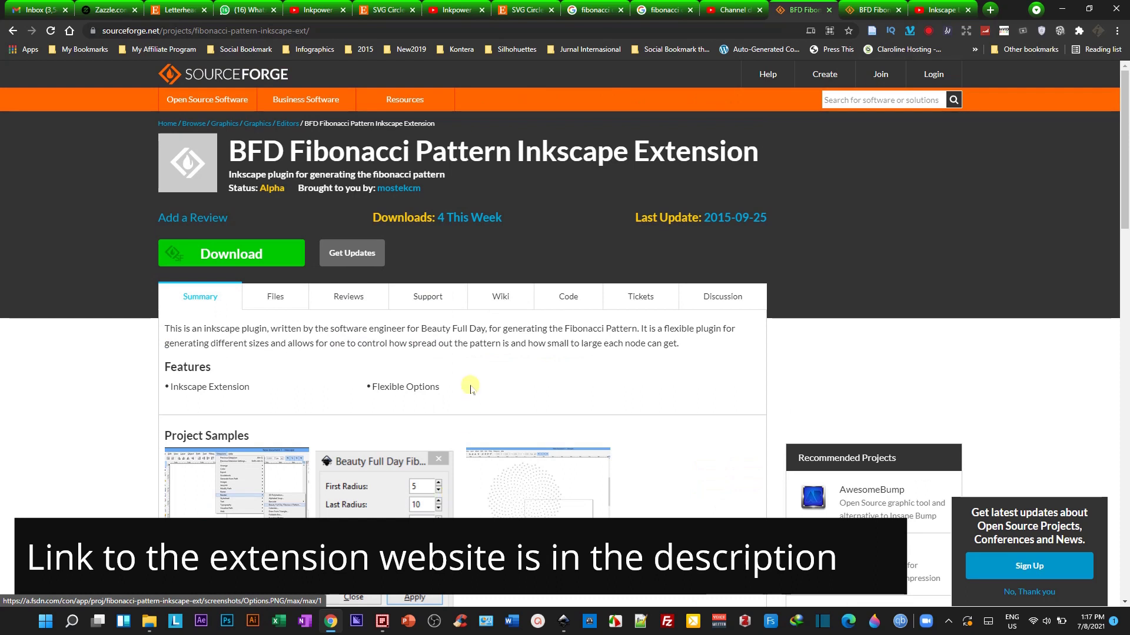
Step: Download the zipped extension and browse to the Downloads folder in WinRAR
left_click(253, 266)
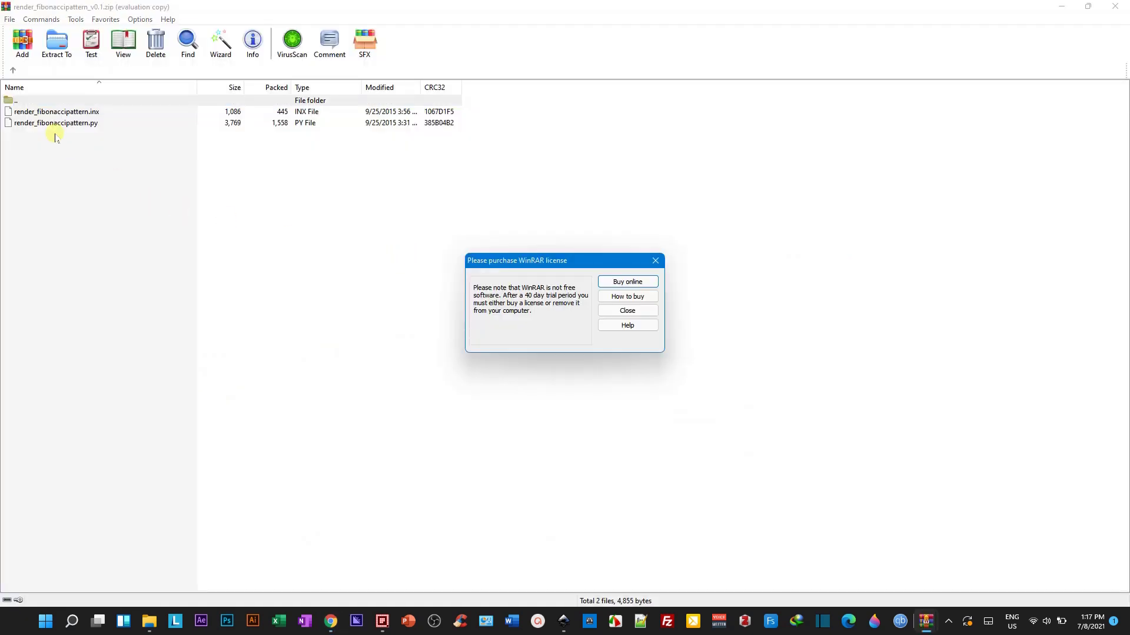
left_click(621, 310)
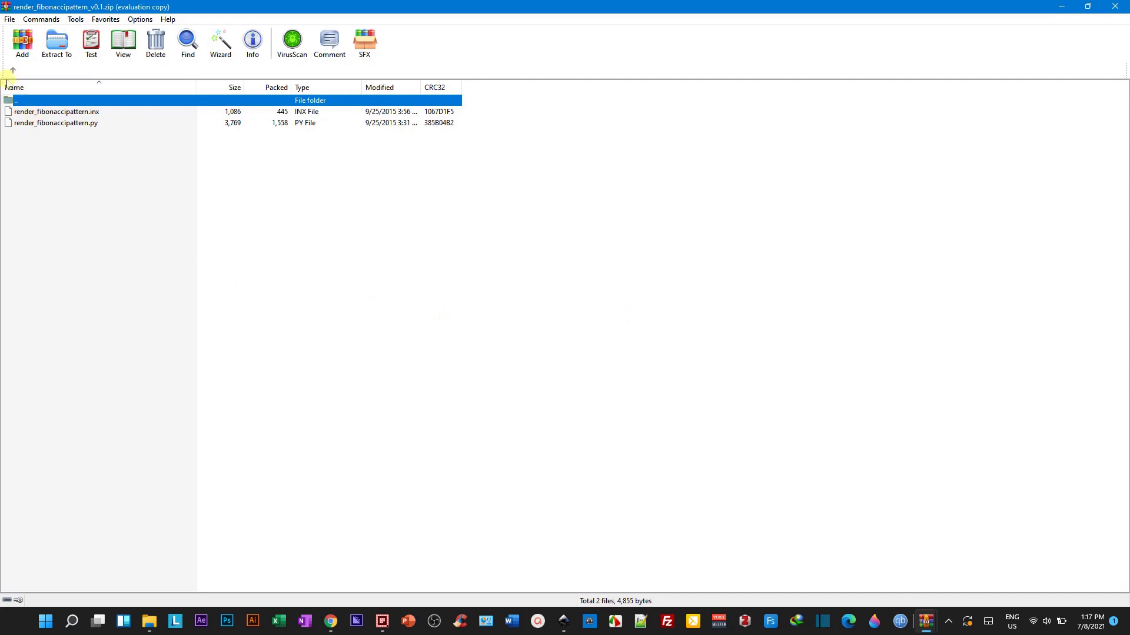
left_click(12, 69)
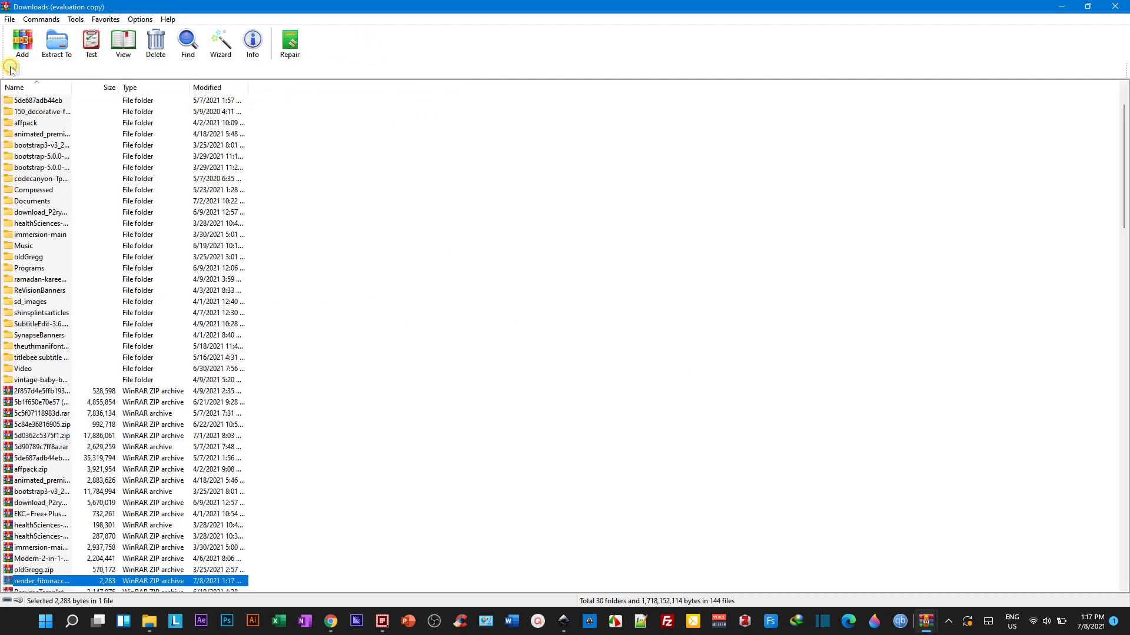
right_click(37, 582)
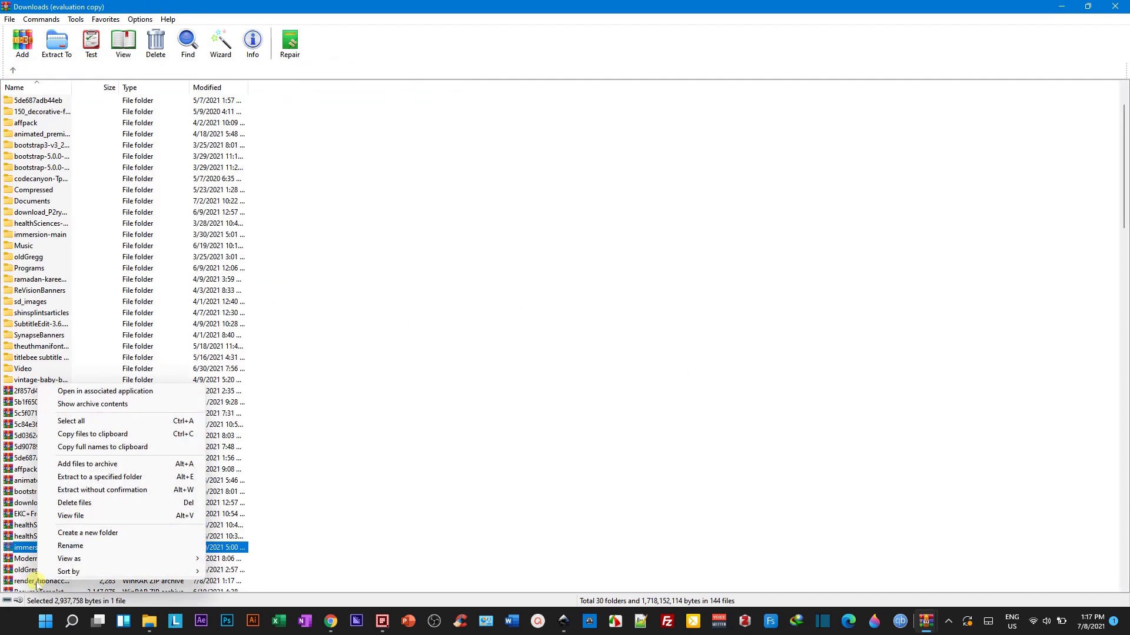
right_click(37, 584)
key("Escape")
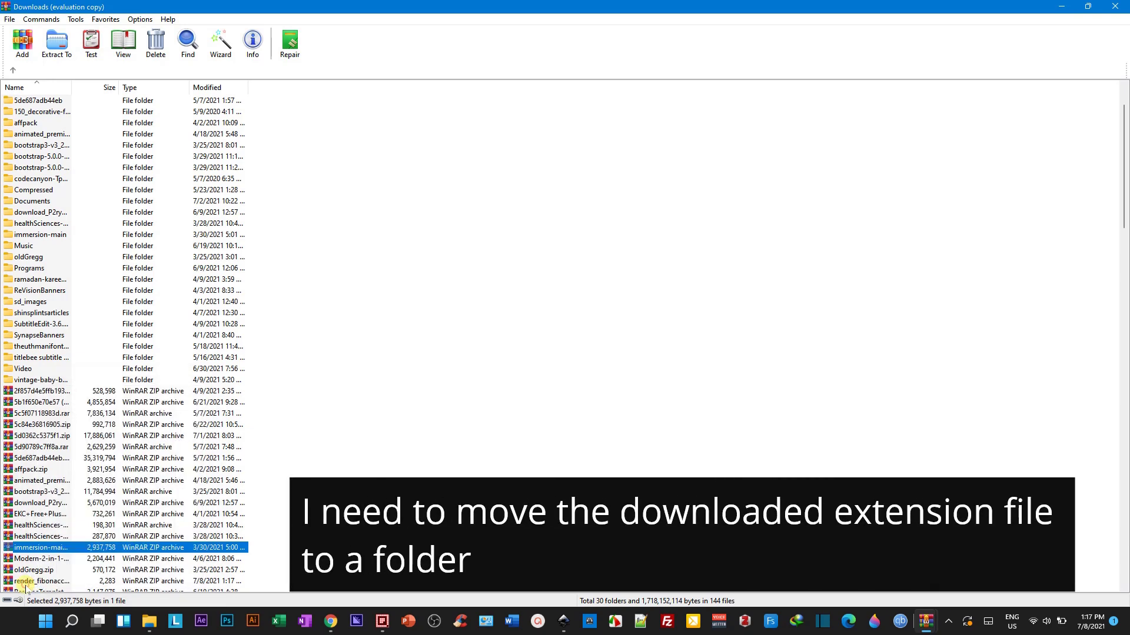
Step: Select the render_fibonacci zip archive and copy it to the clipboard
left_click(72, 513)
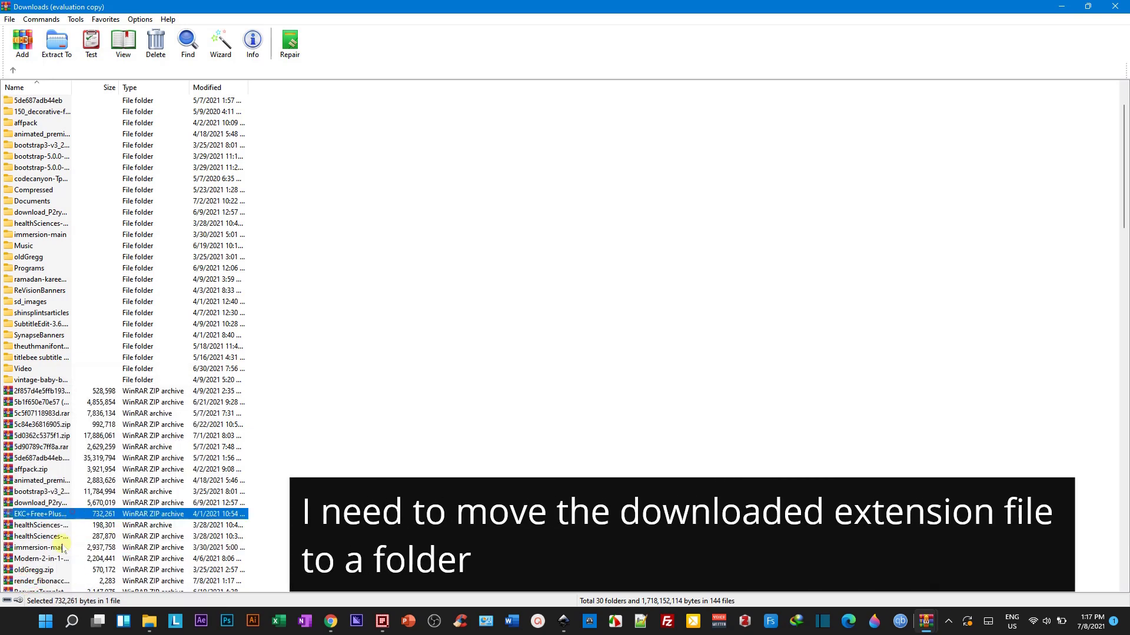
left_click(48, 548)
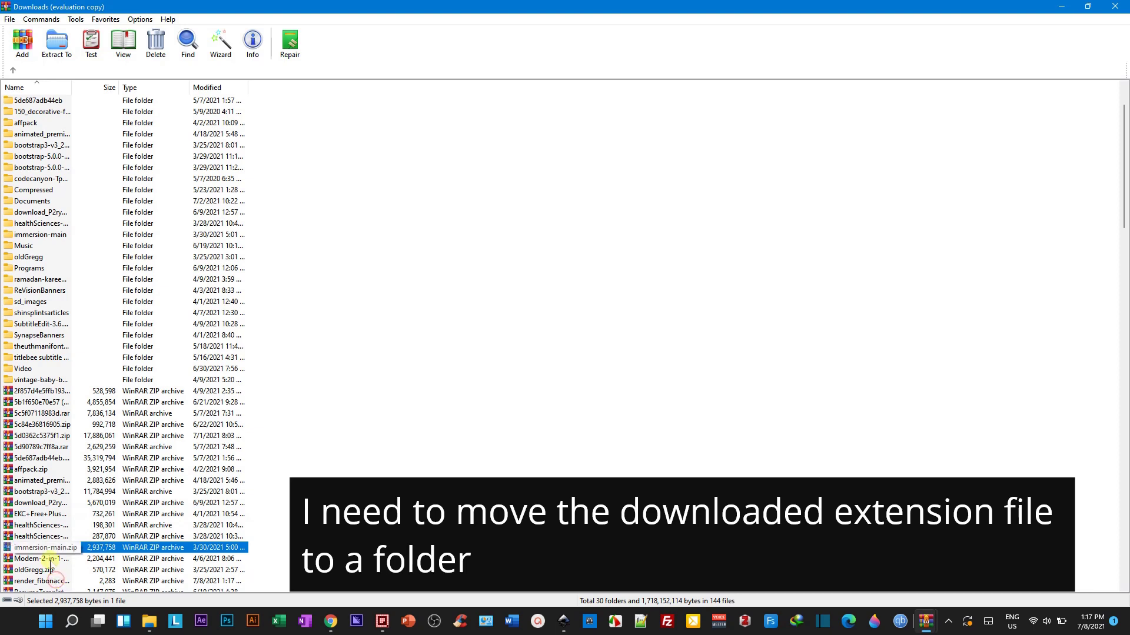
scroll(53, 580, "down", 7)
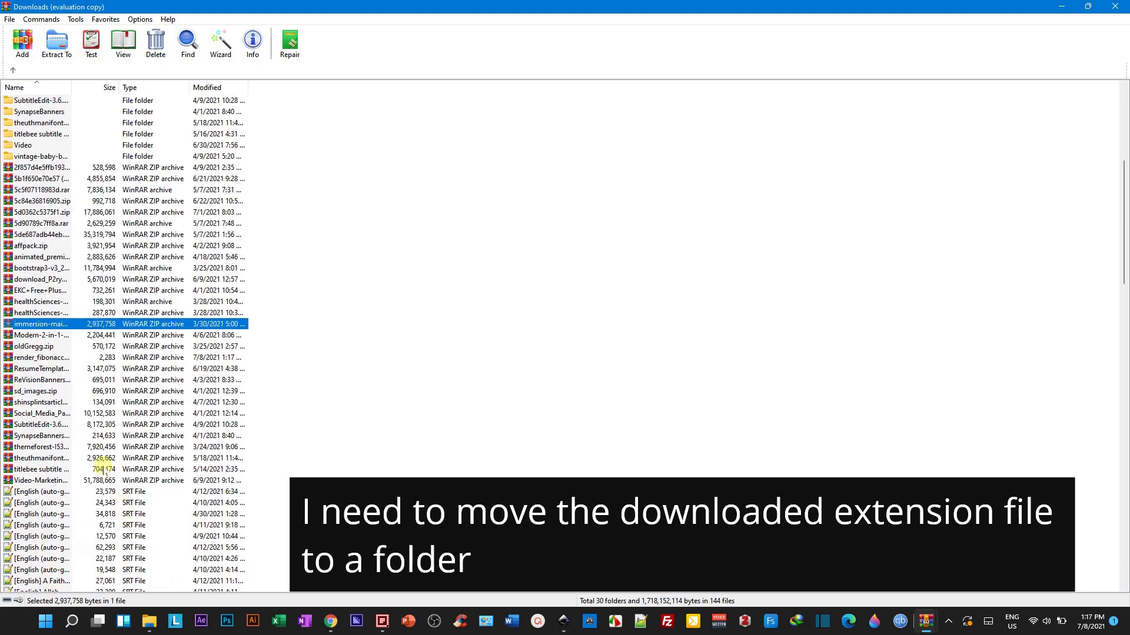
left_click(36, 359)
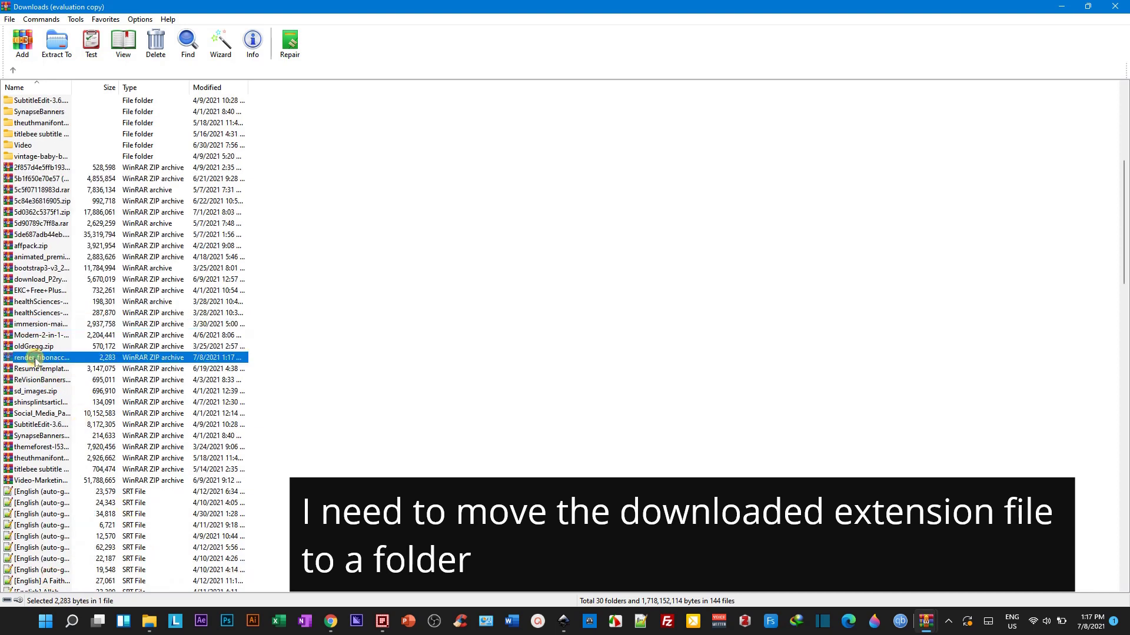
right_click(36, 361)
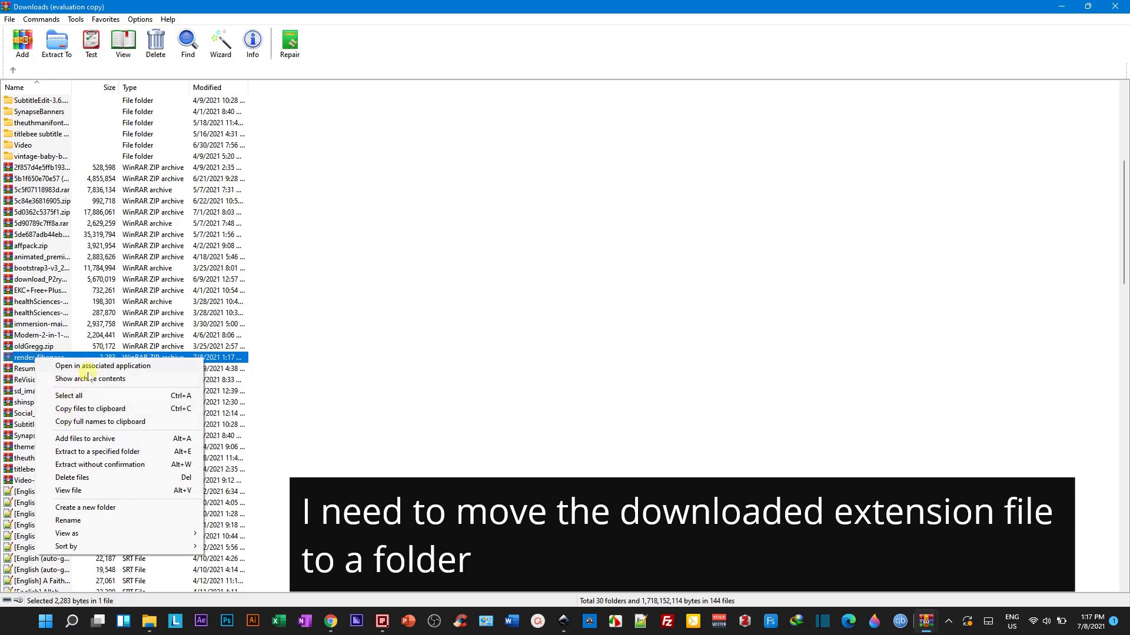
right_click(16, 360)
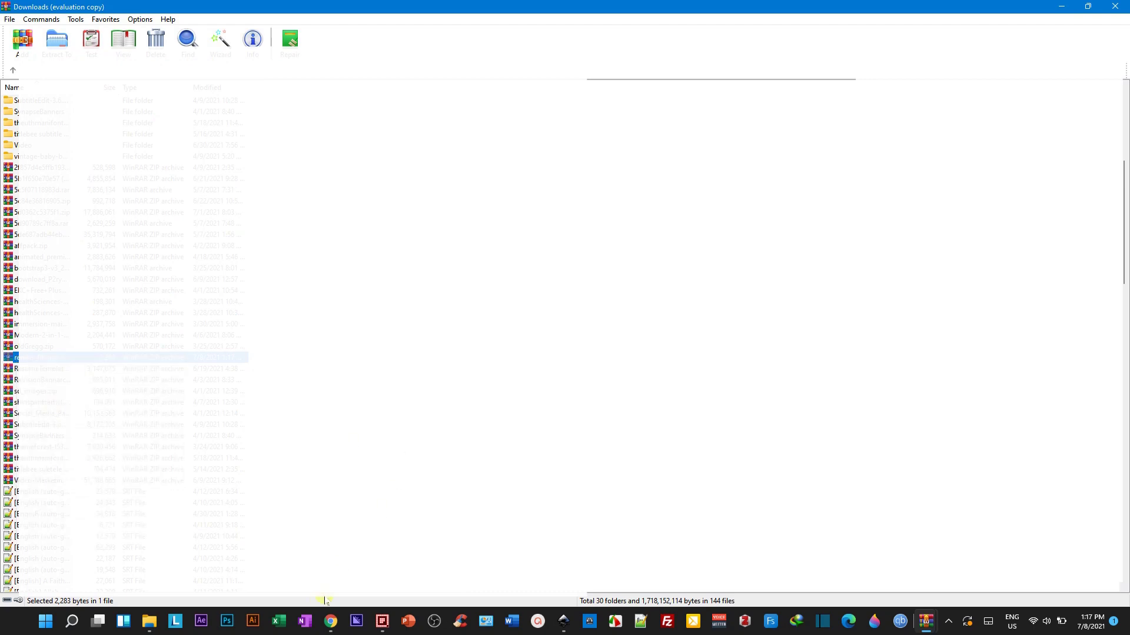
Step: Paste the Fibonacci pattern zip into the OPEN TUTORIALS folder in Q-Dir
left_click(382, 621)
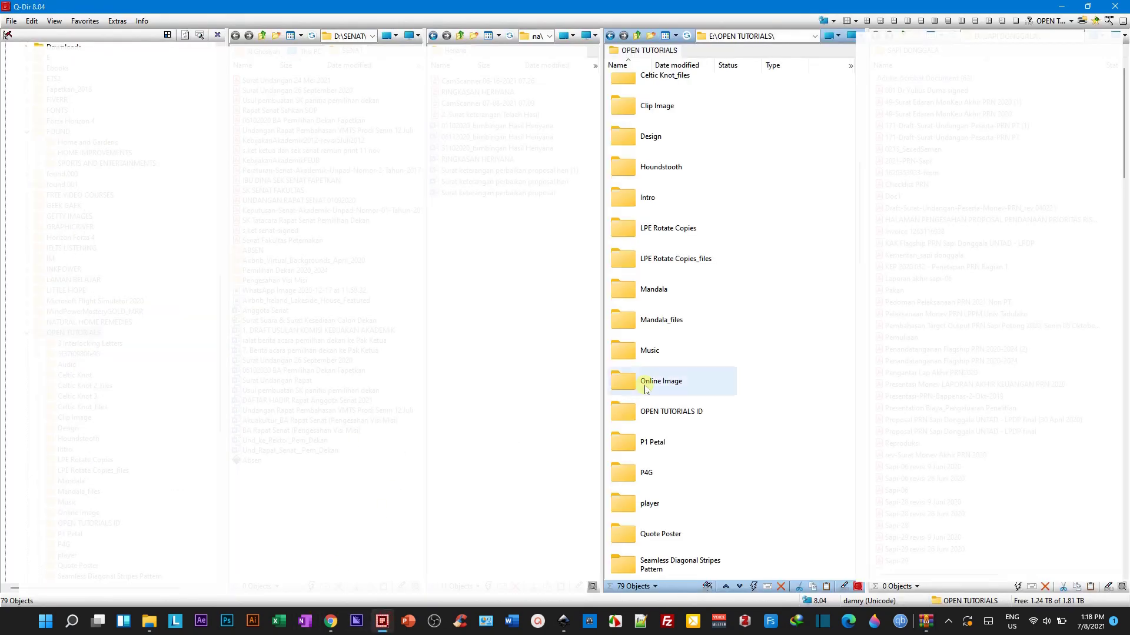
right_click(818, 318)
left_click(851, 379)
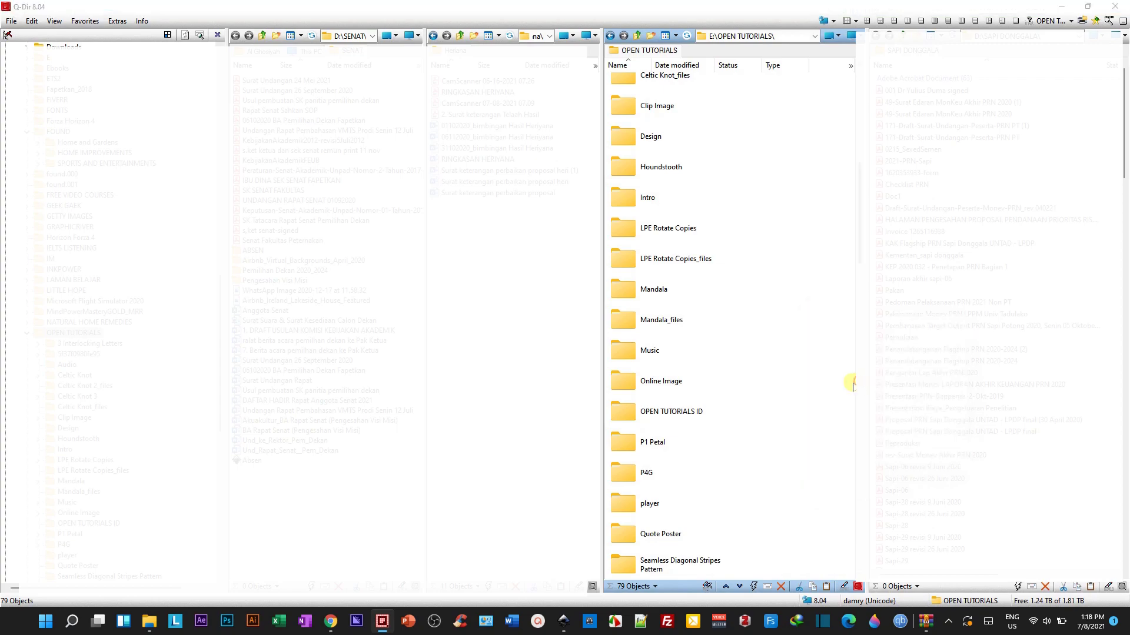
scroll(826, 406, "down", 3)
scroll(825, 406, "down", 3)
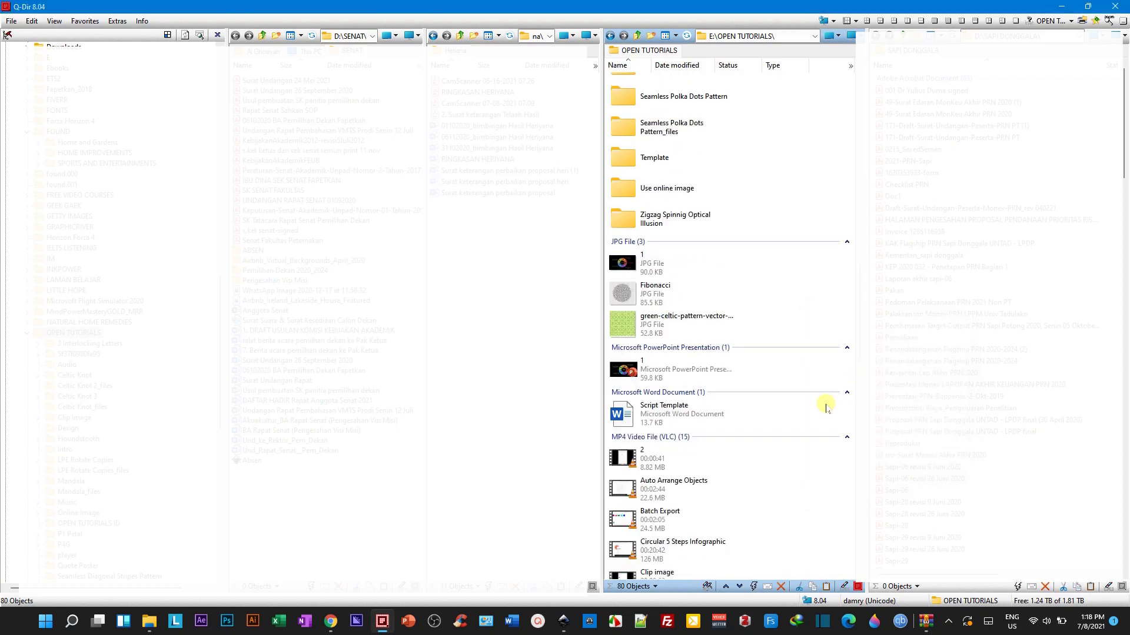
scroll(825, 406, "down", 3)
scroll(825, 406, "down", 3)
scroll(825, 406, "down", 5)
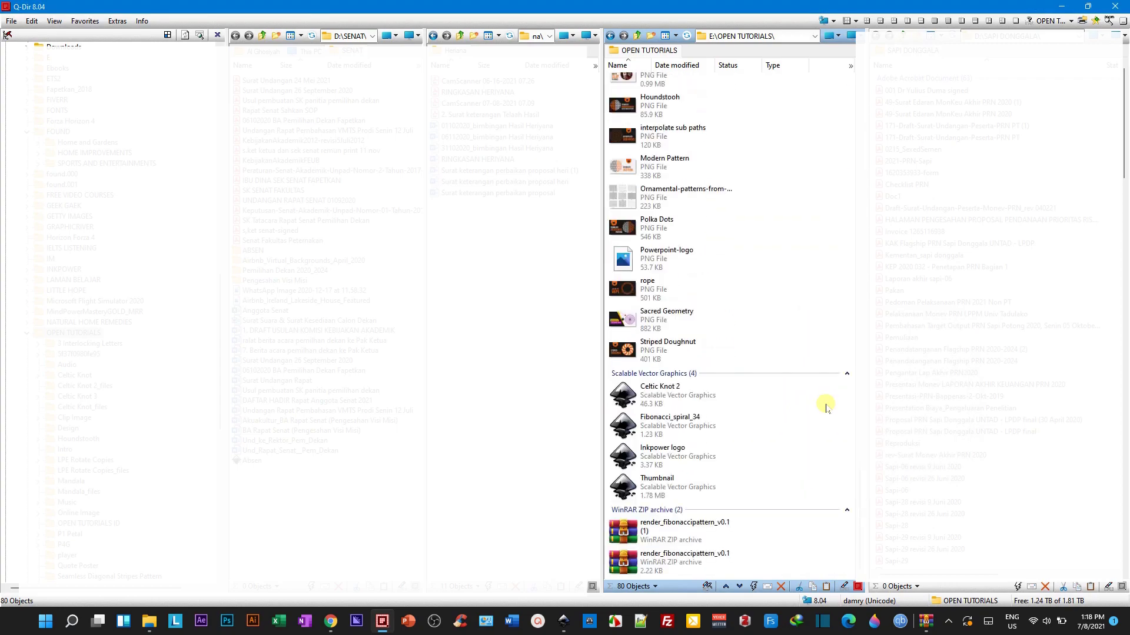
Step: Extract the zip into its own render_fibonaccipattern_v0.1 folder
right_click(657, 566)
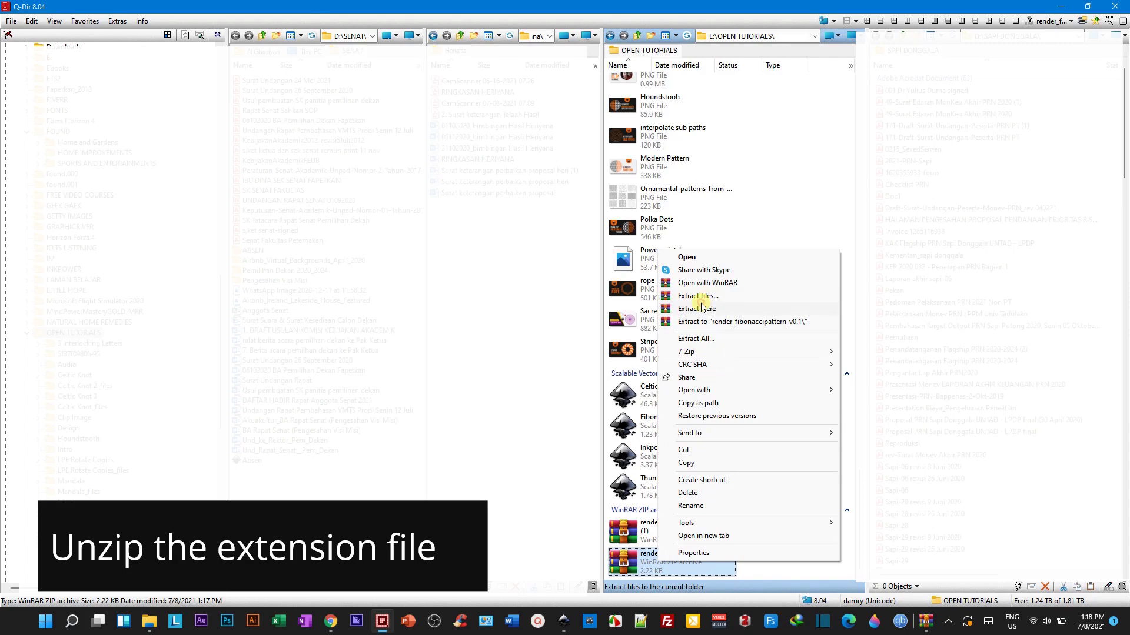
left_click(706, 299)
left_click(706, 300)
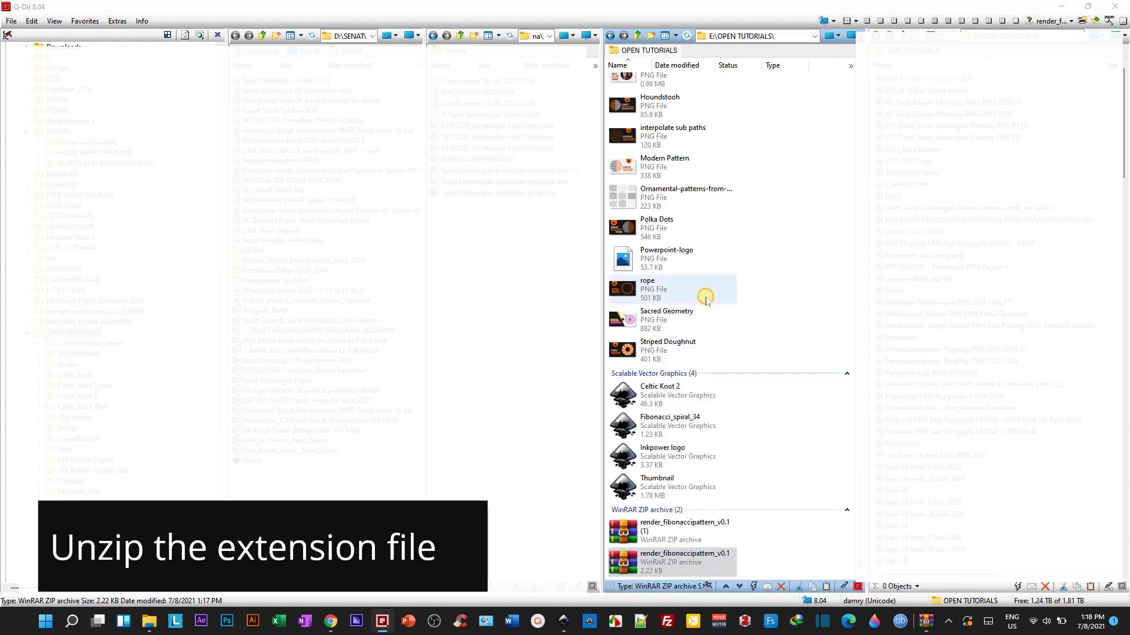
left_click(609, 445)
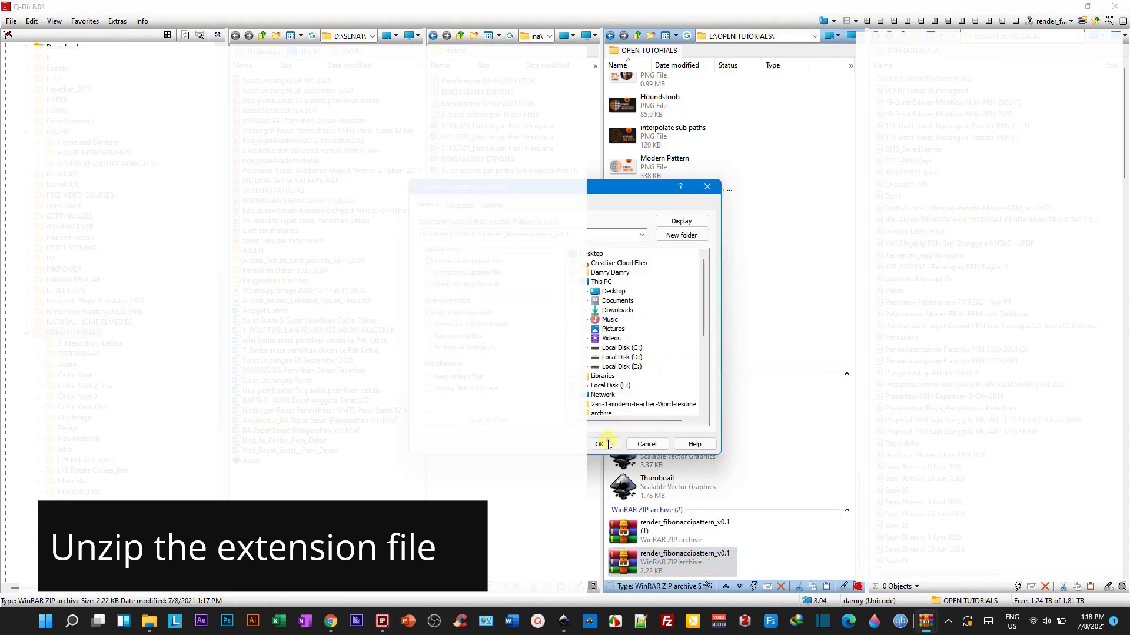
scroll(744, 496, "up", 15)
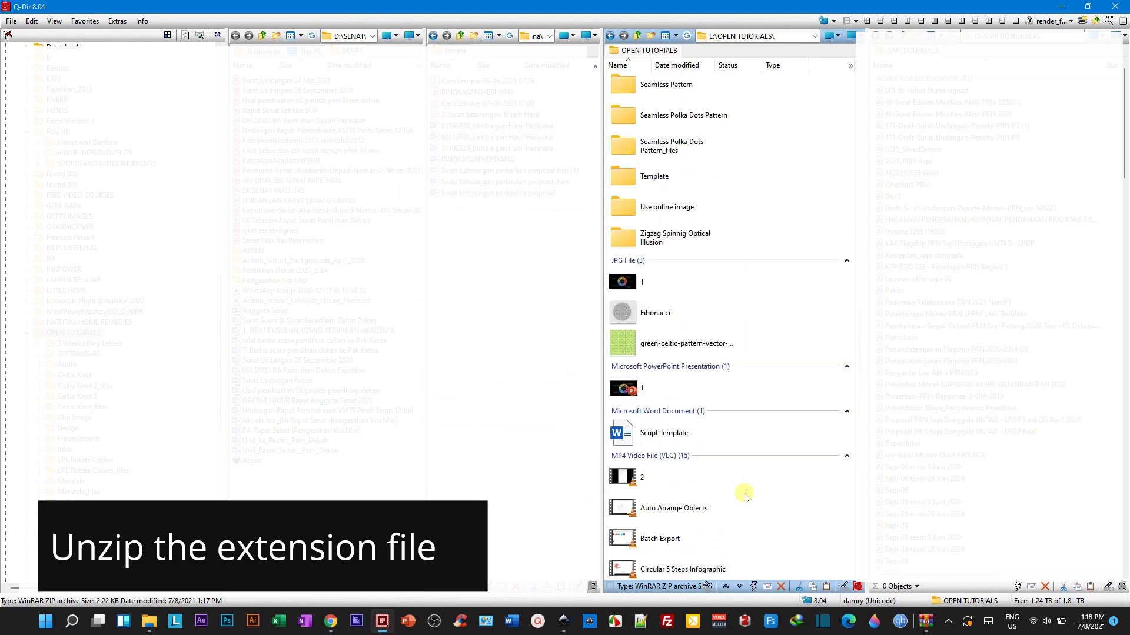
scroll(745, 496, "up", 5)
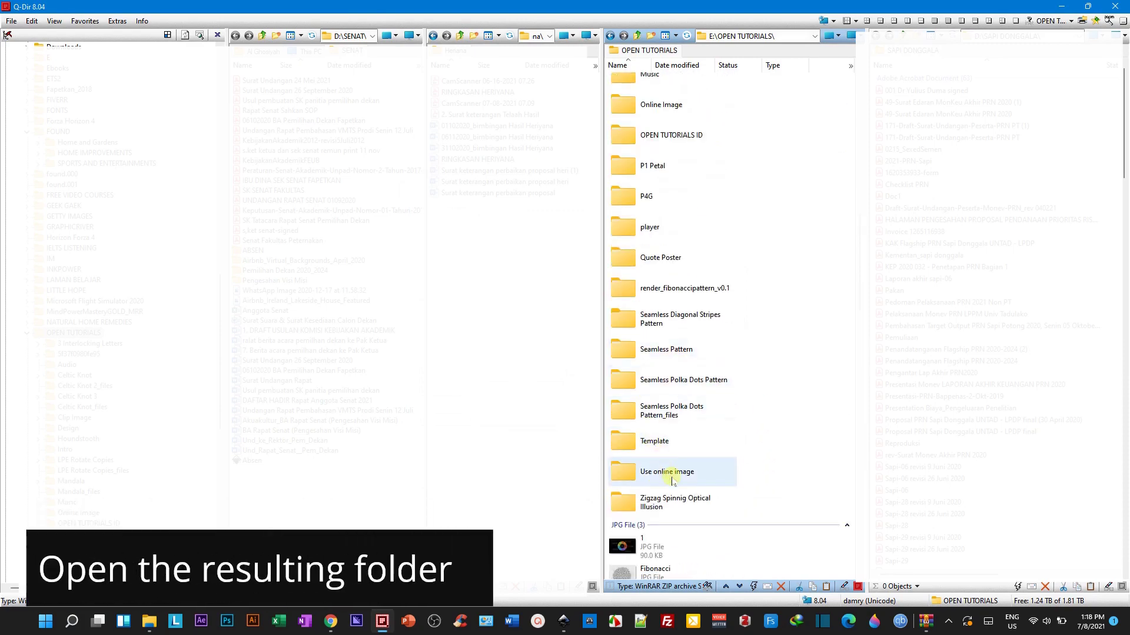
scroll(677, 473, "up", 5)
scroll(755, 420, "up", 5)
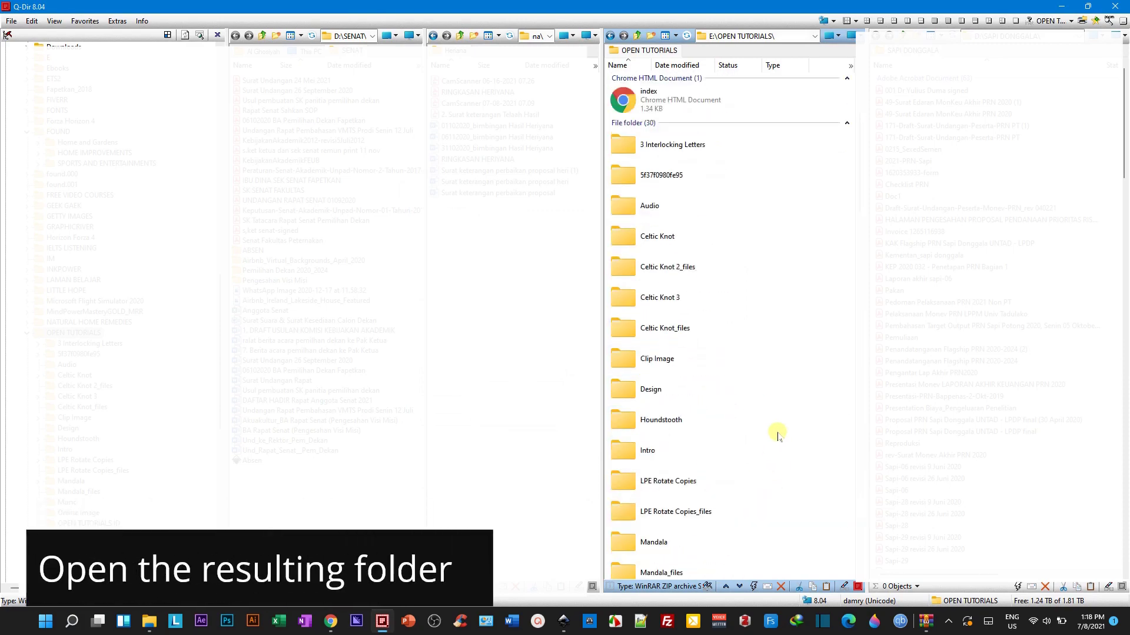
scroll(775, 433, "down", 5)
scroll(776, 433, "down", 5)
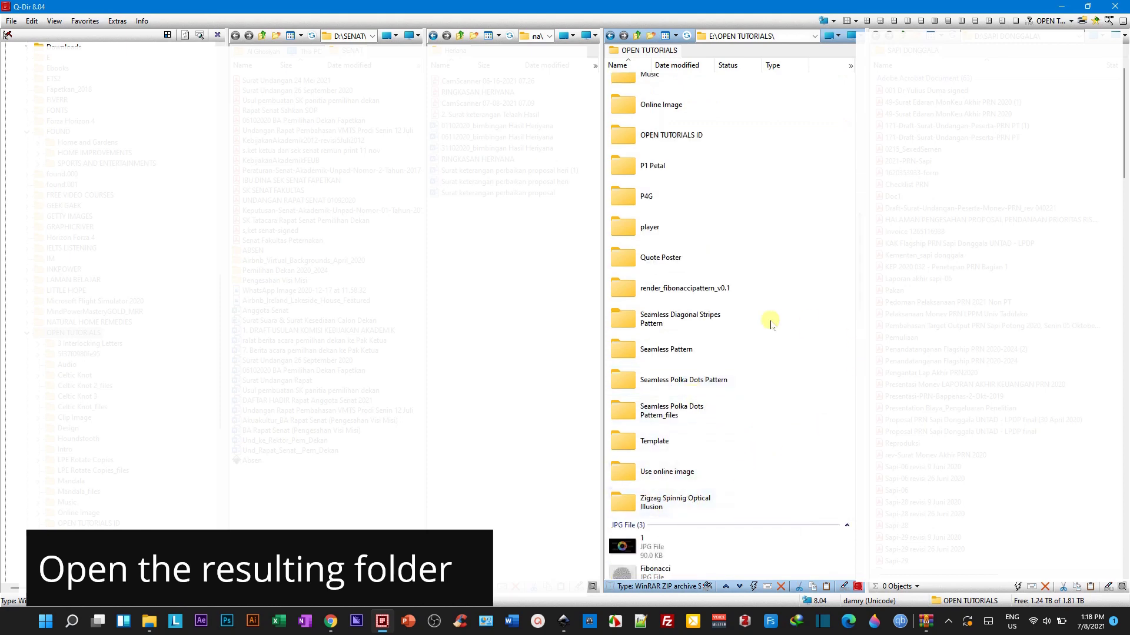
Step: Open render_fibonaccipattern_v0.1 and copy its .inx and .py extension files
double_click(668, 290)
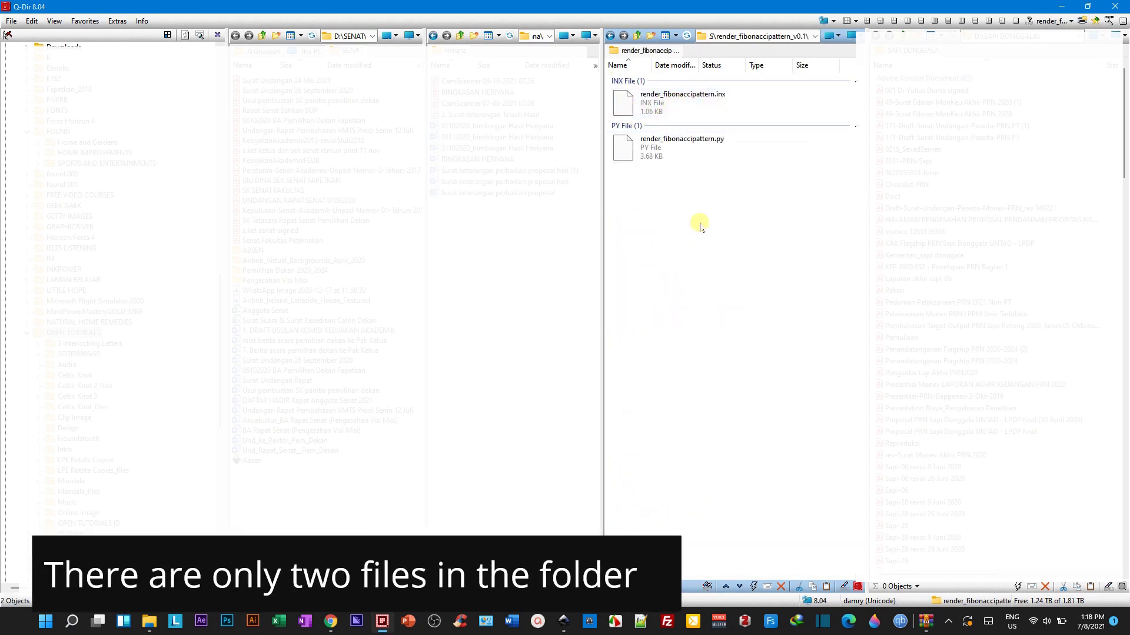
left_click(677, 105)
left_click(679, 148, "ctrl")
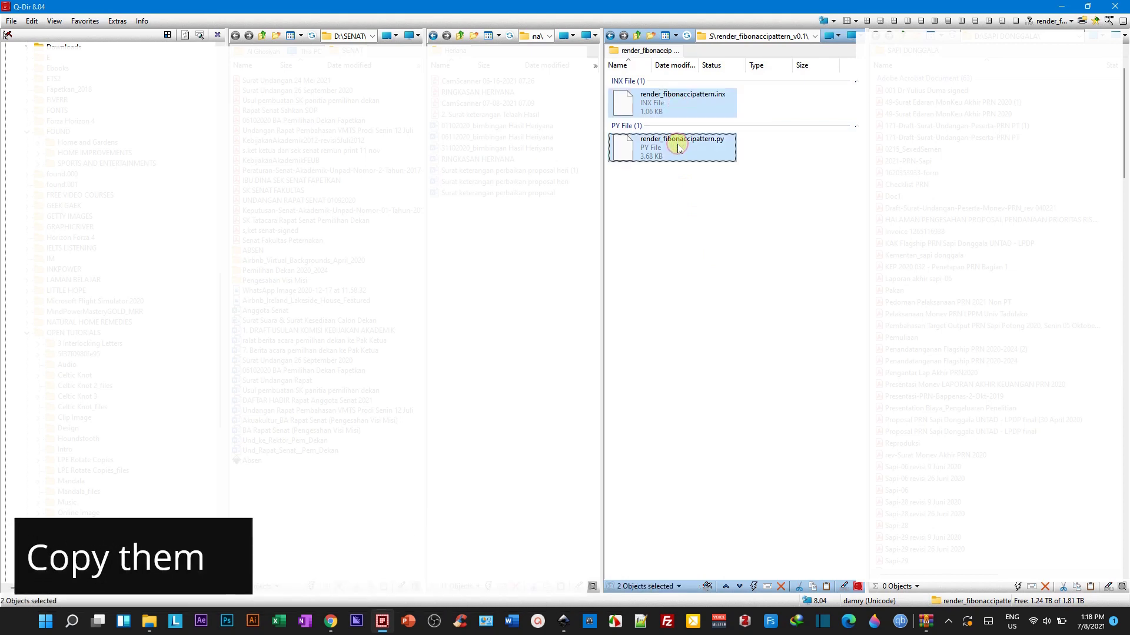
right_click(678, 145)
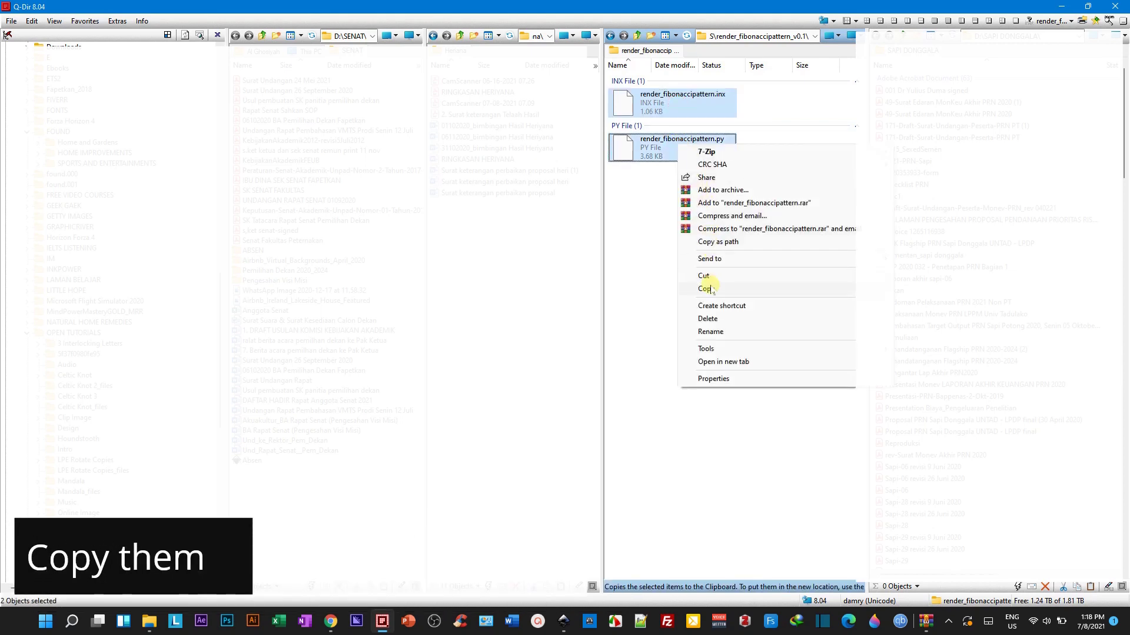
left_click(712, 290)
left_click(710, 288)
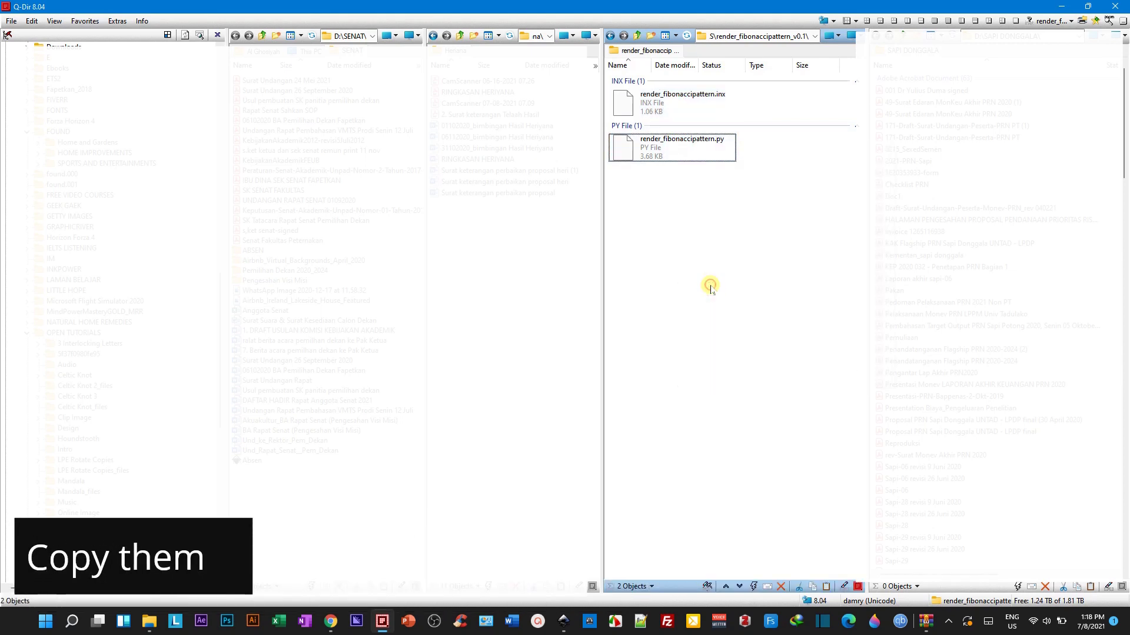
Step: Navigate File Explorer to C:\Program Files\Inkscape\share\inkscape\extensions
left_click(152, 621)
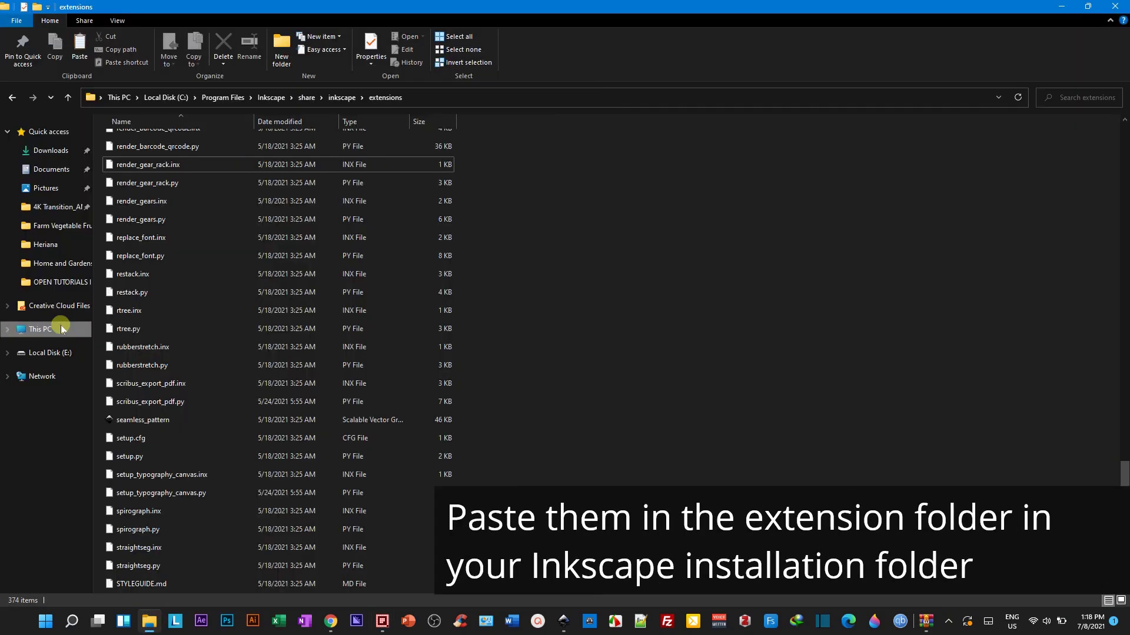
left_click(61, 328)
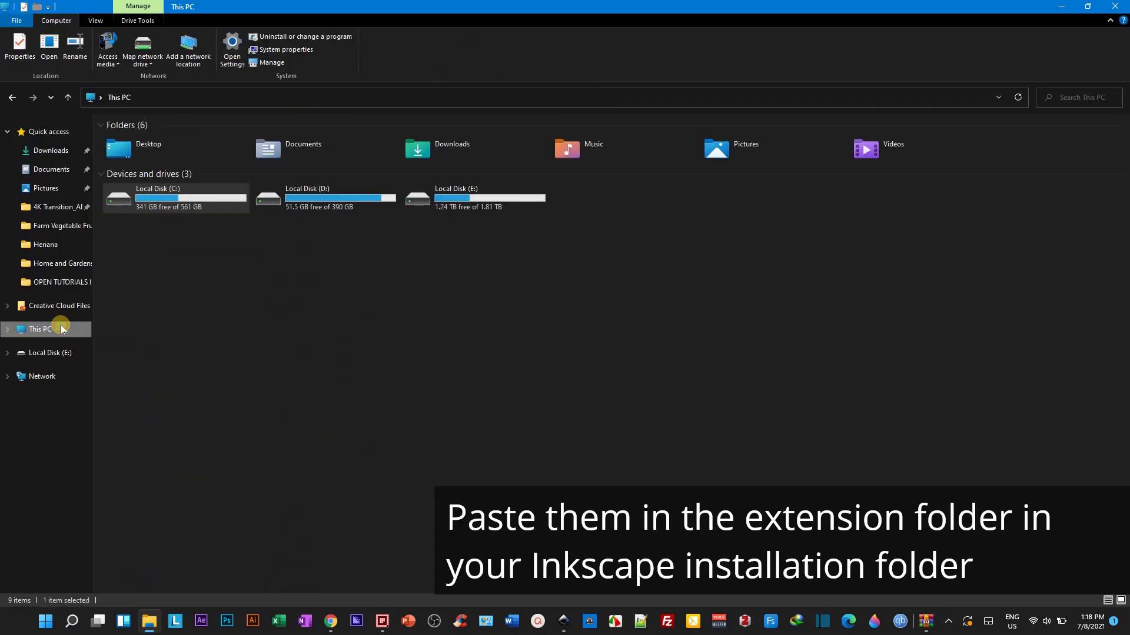
double_click(203, 196)
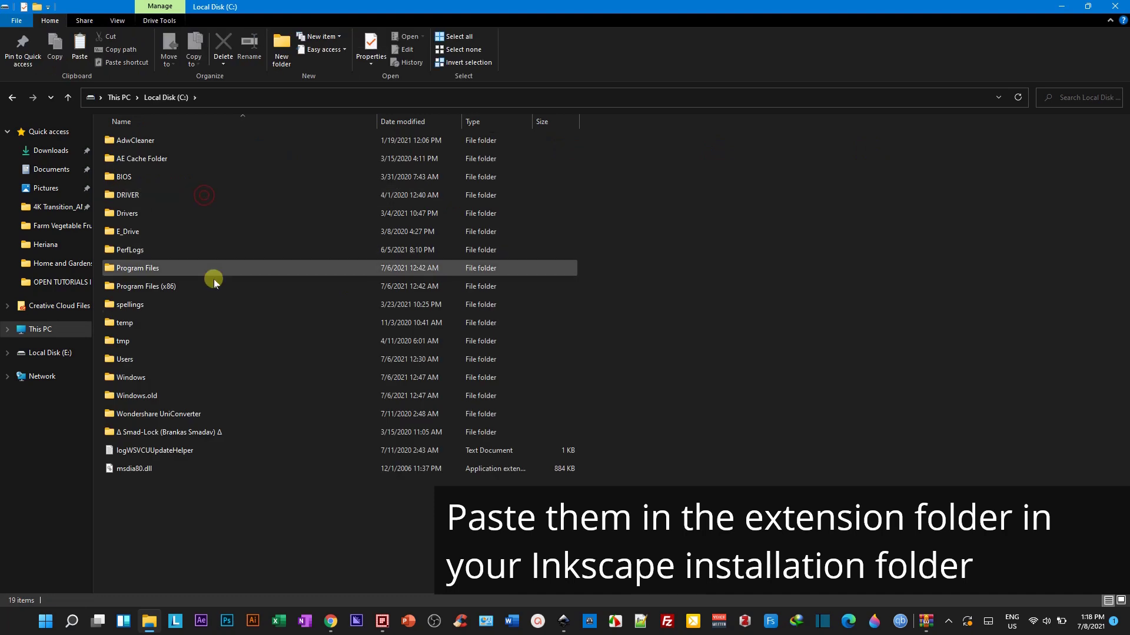
double_click(178, 267)
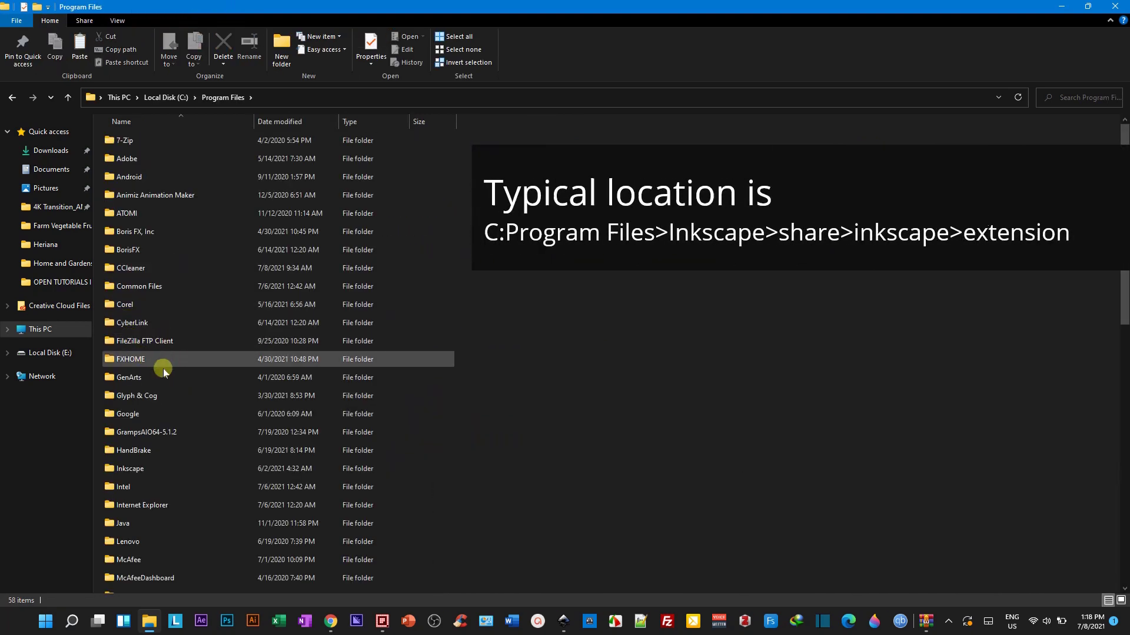
left_click(142, 464)
double_click(143, 465)
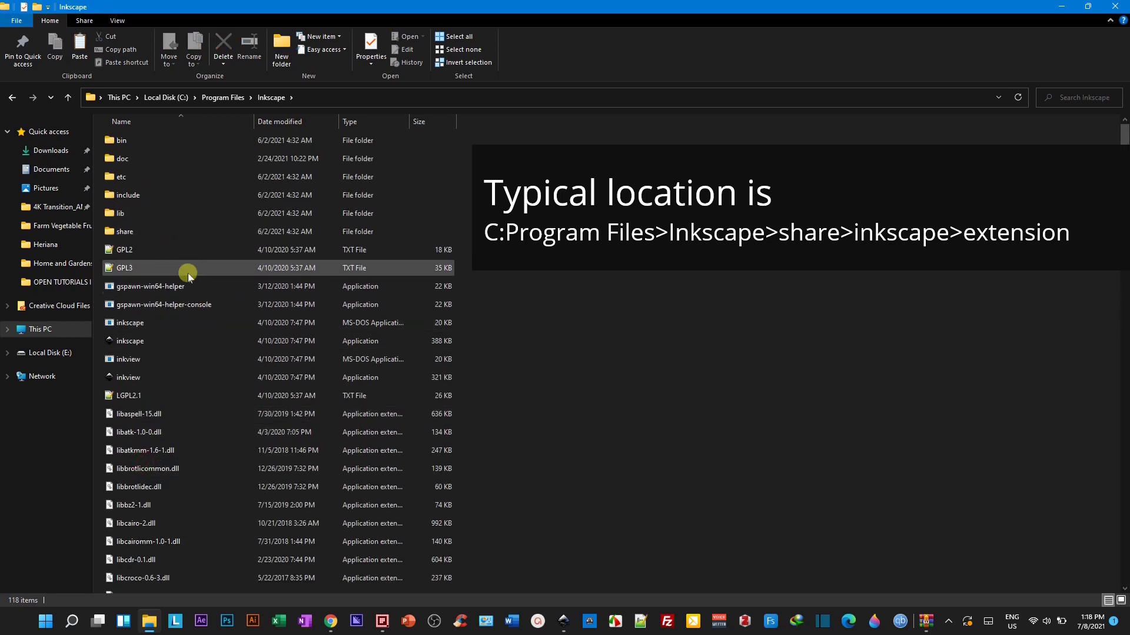
double_click(160, 231)
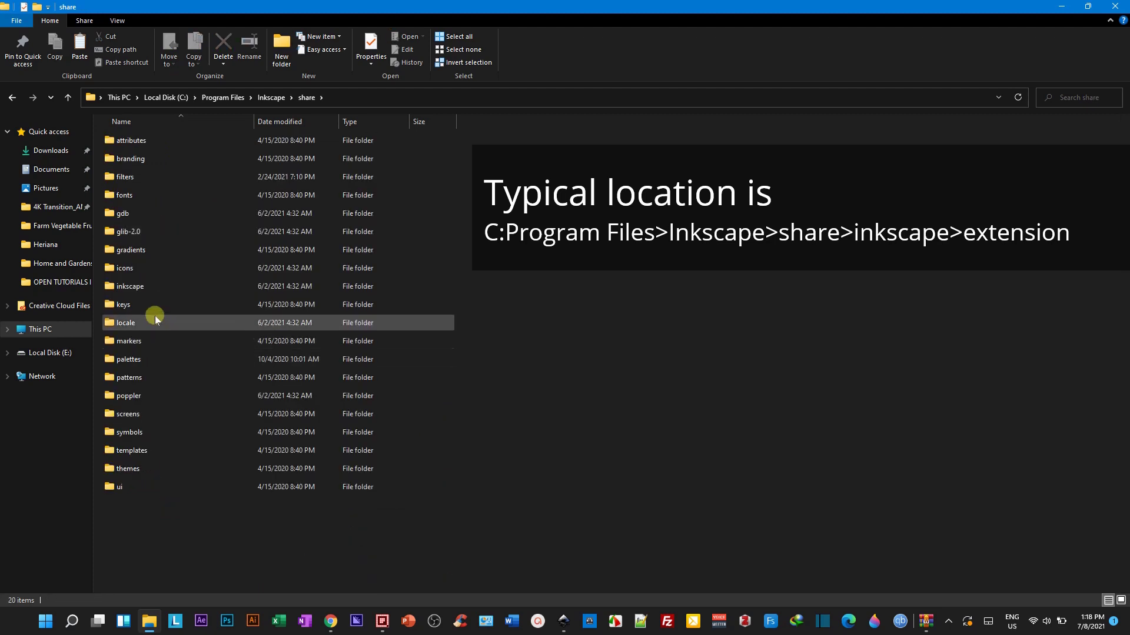
double_click(144, 288)
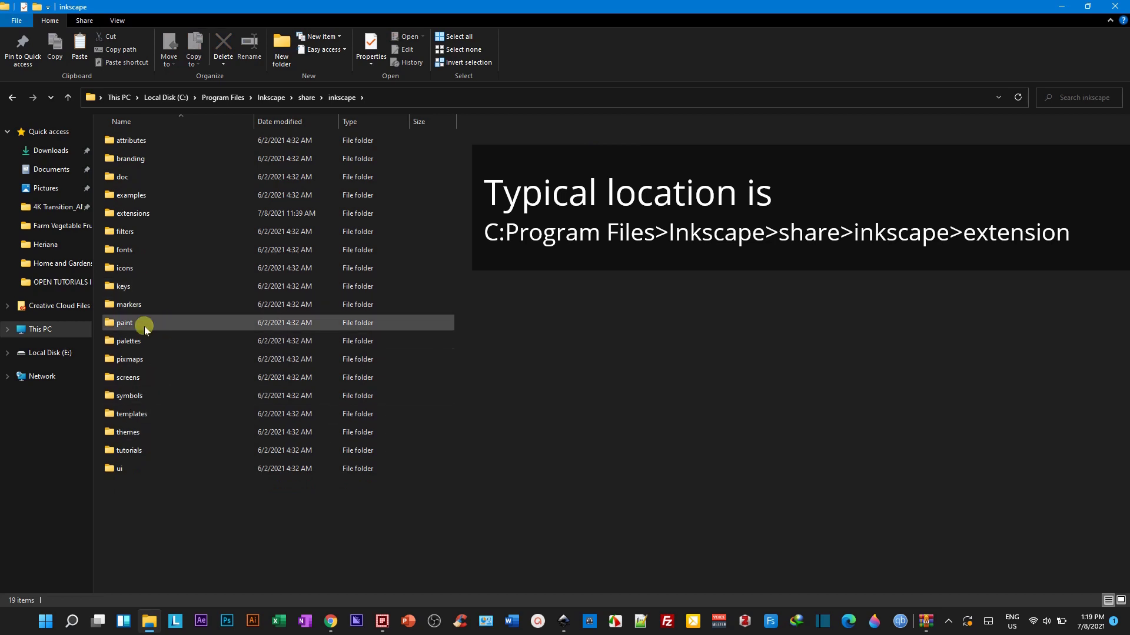
double_click(158, 214)
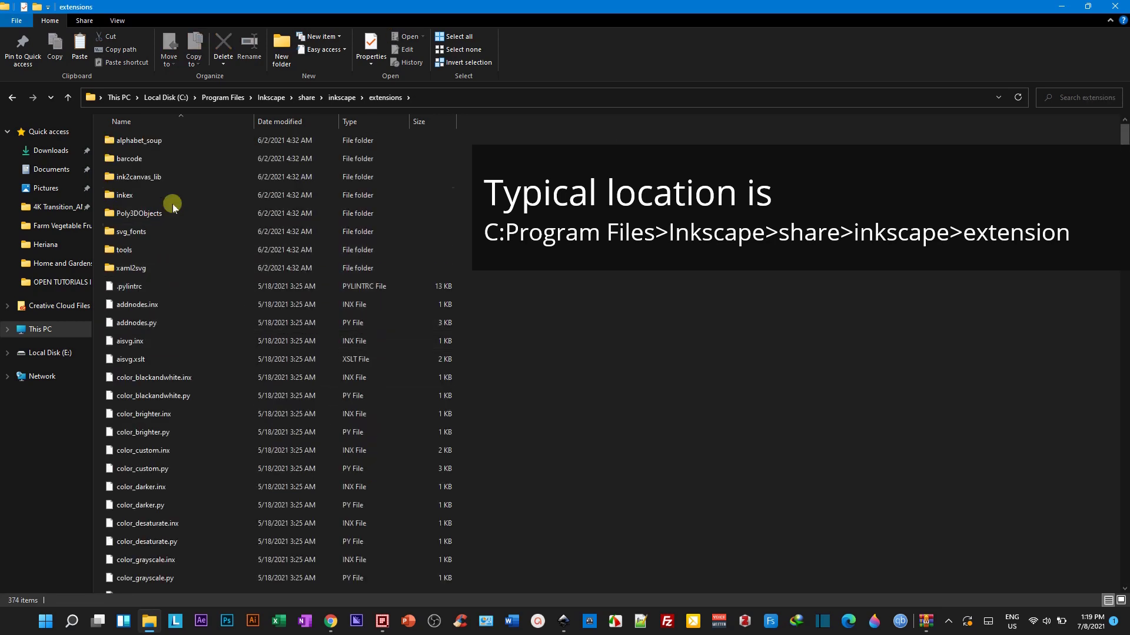
Step: Paste render_fibonaccipattern.inx and .py into extensions, granting administrator permission for each
right_click(530, 326)
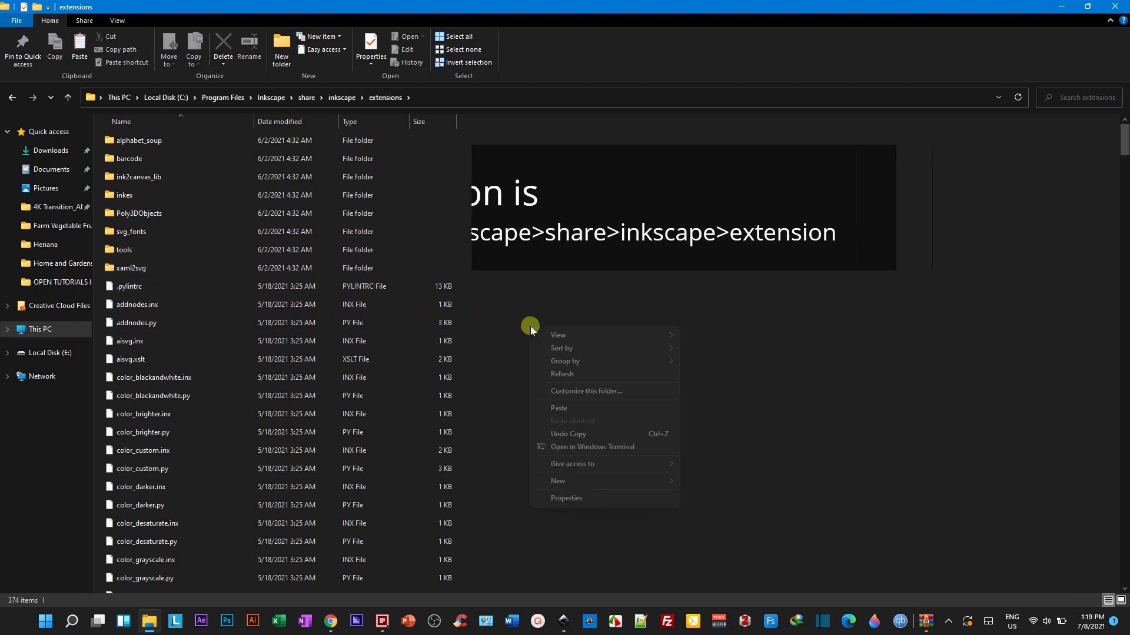
left_click(553, 409)
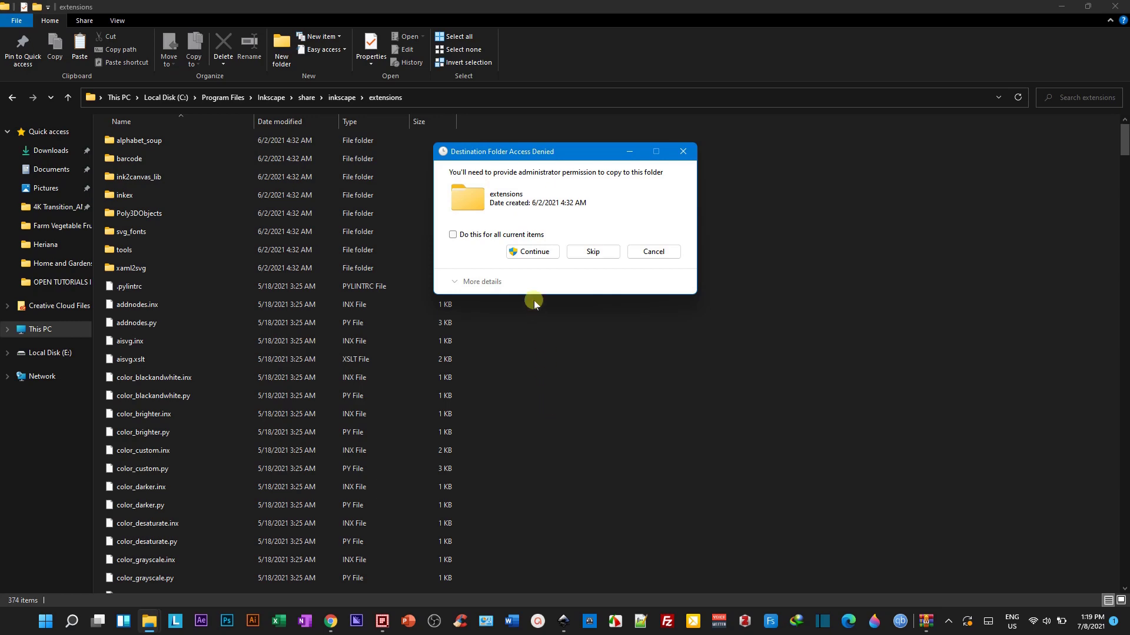
left_click(532, 253)
left_click(532, 254)
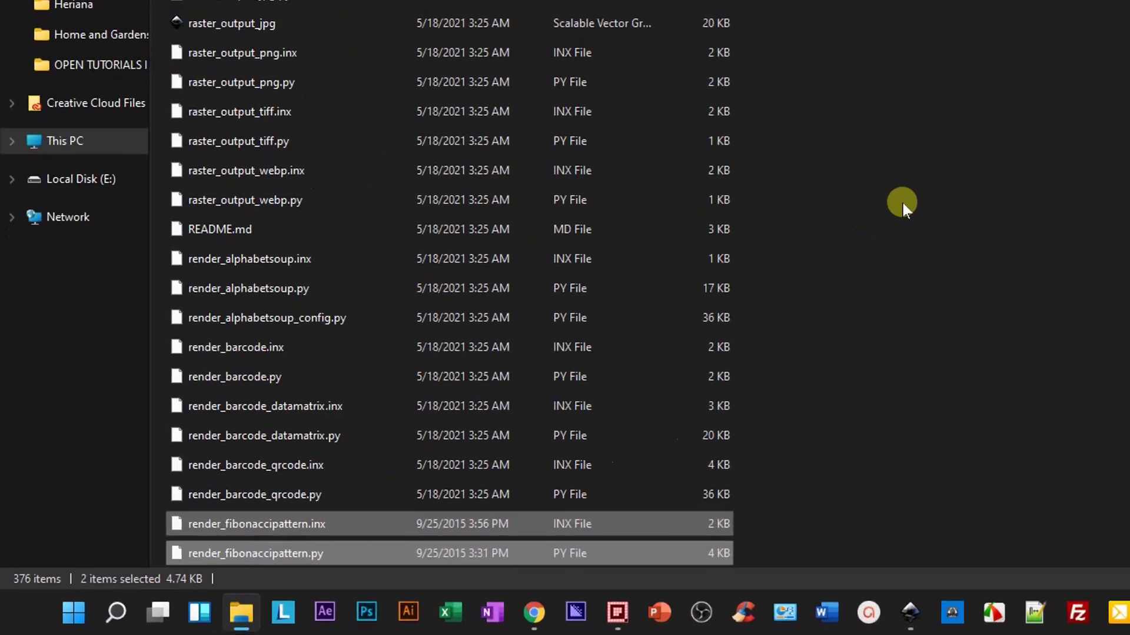
scroll(902, 203, "down", 3)
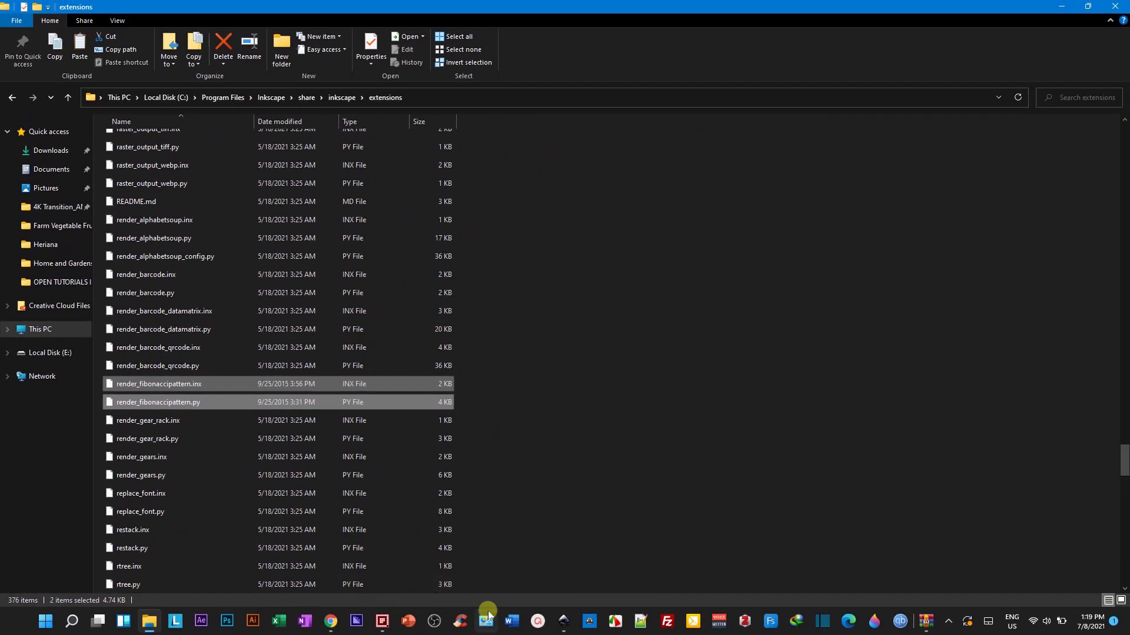
left_click(564, 622)
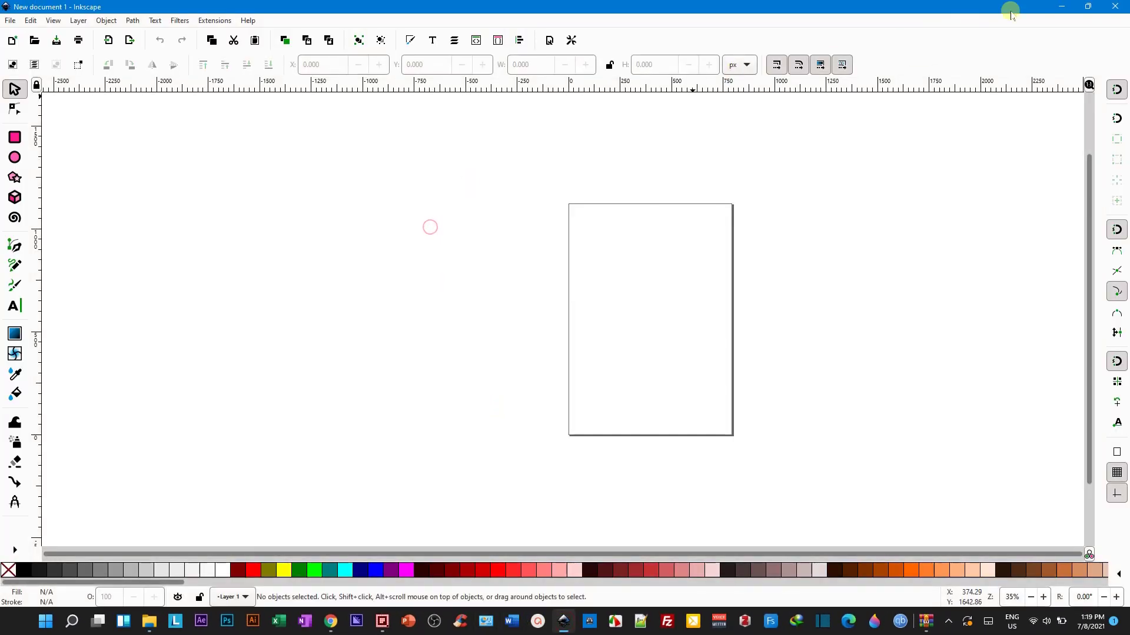
Step: Open the Render > Beauty Full Day Fibonacci Pattern extension settings for the new document
left_click(1115, 6)
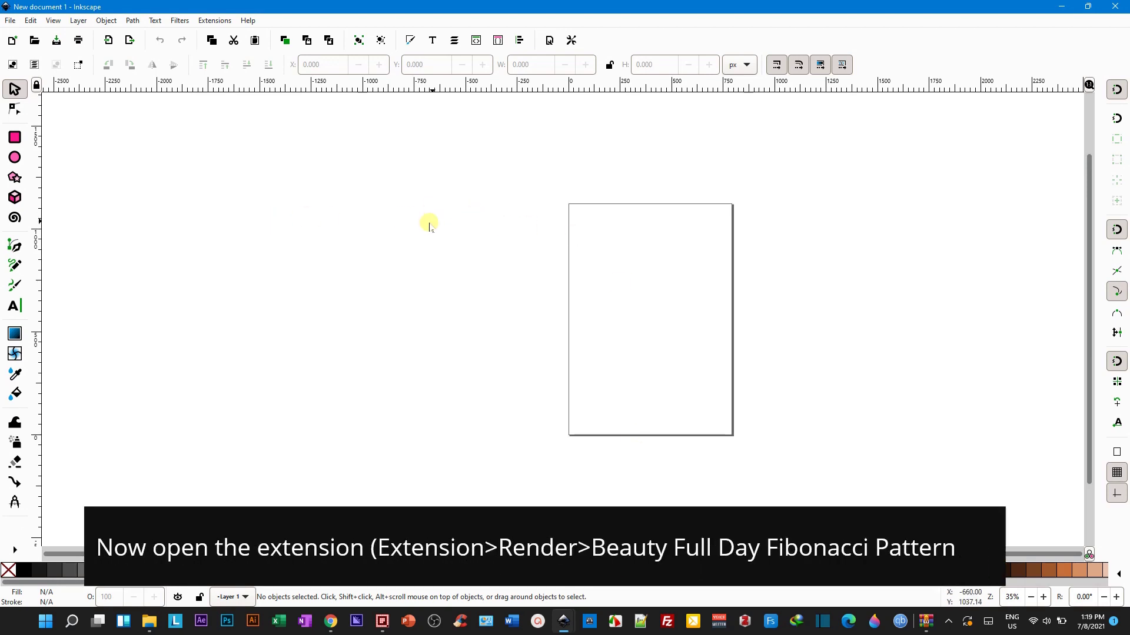
left_click(228, 23)
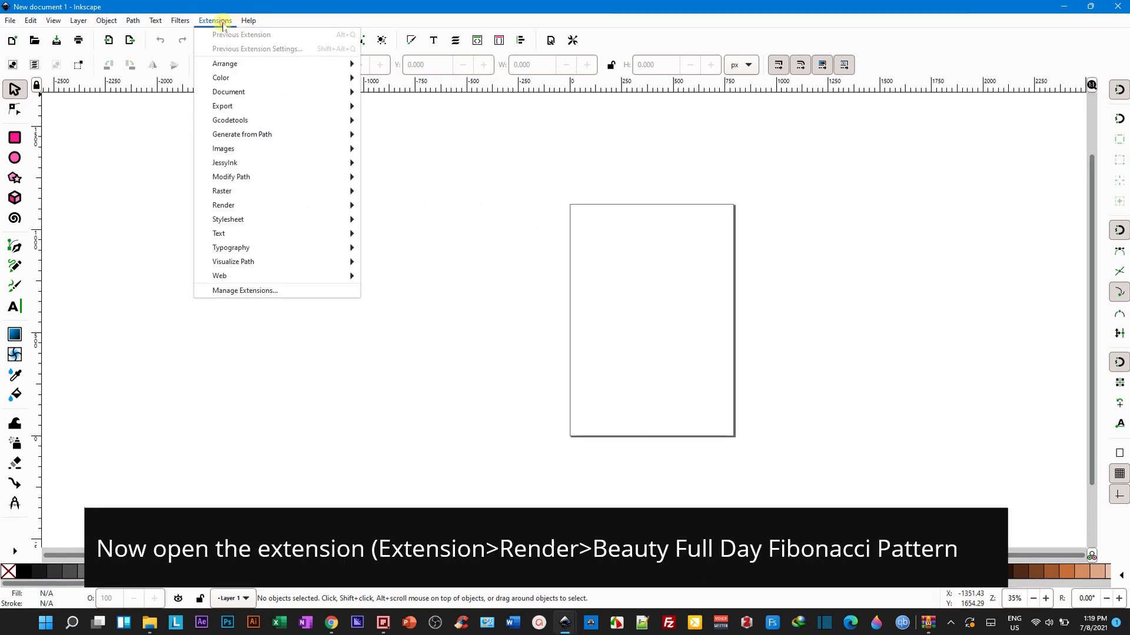
mouse_move(370, 340)
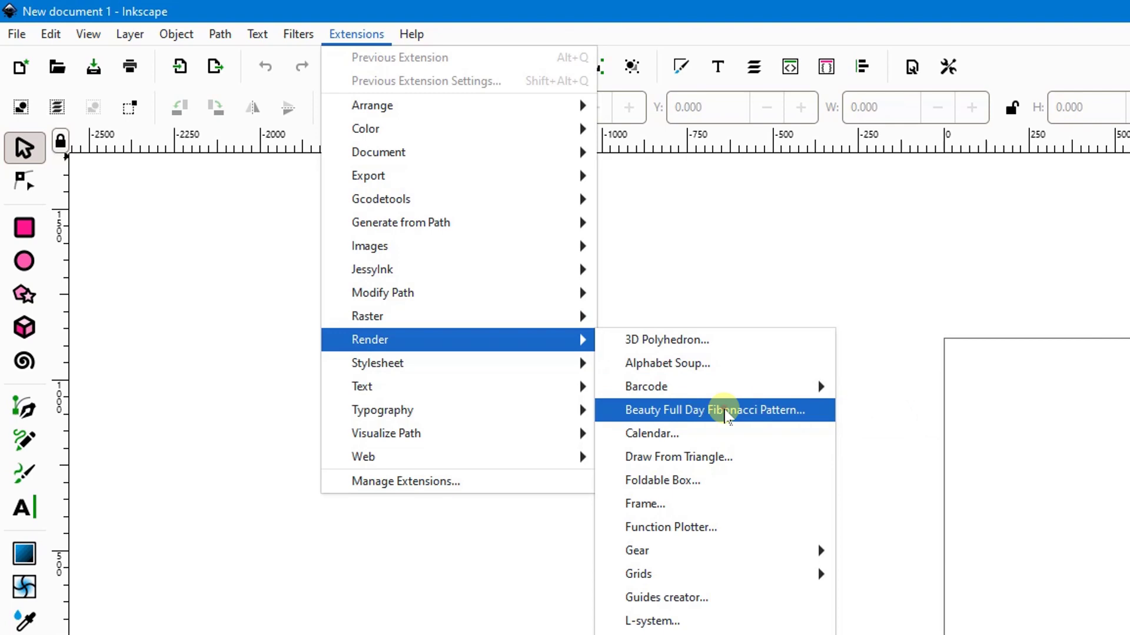
left_click(727, 412)
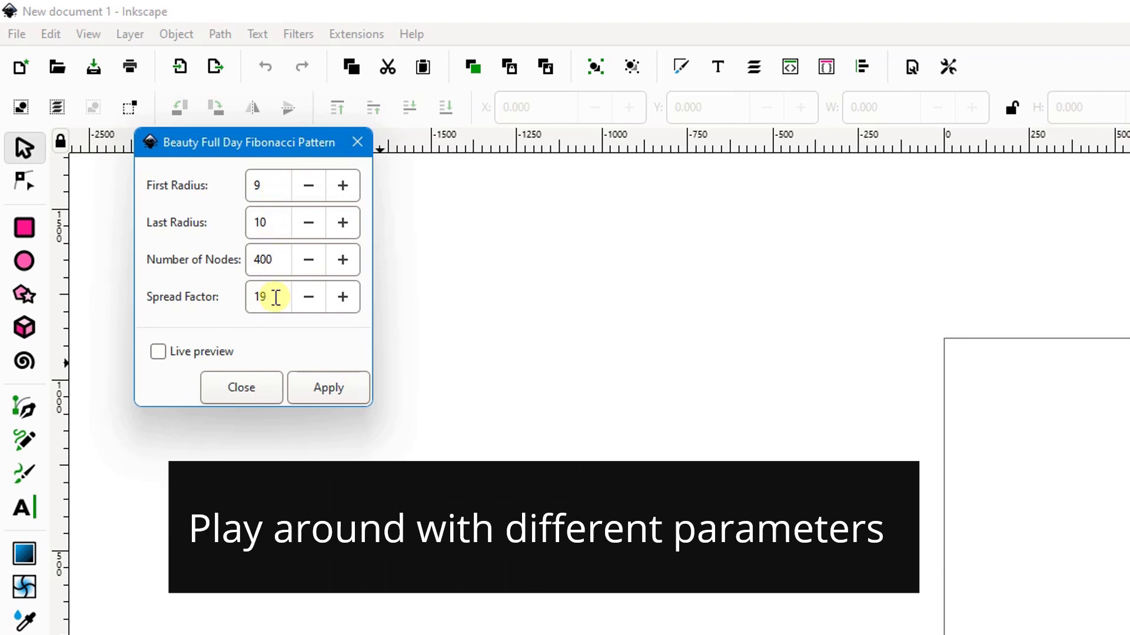
Step: Generate a 400-circle Fibonacci spiral with spread factor 20 using live preview
double_click(276, 297)
type("20")
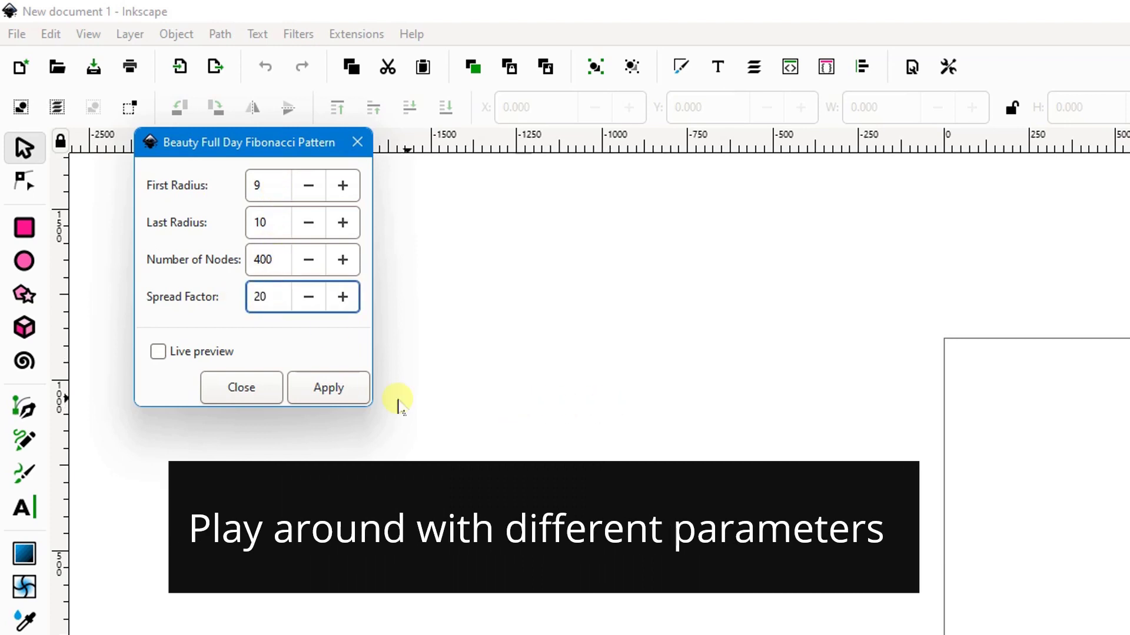
left_click(158, 352)
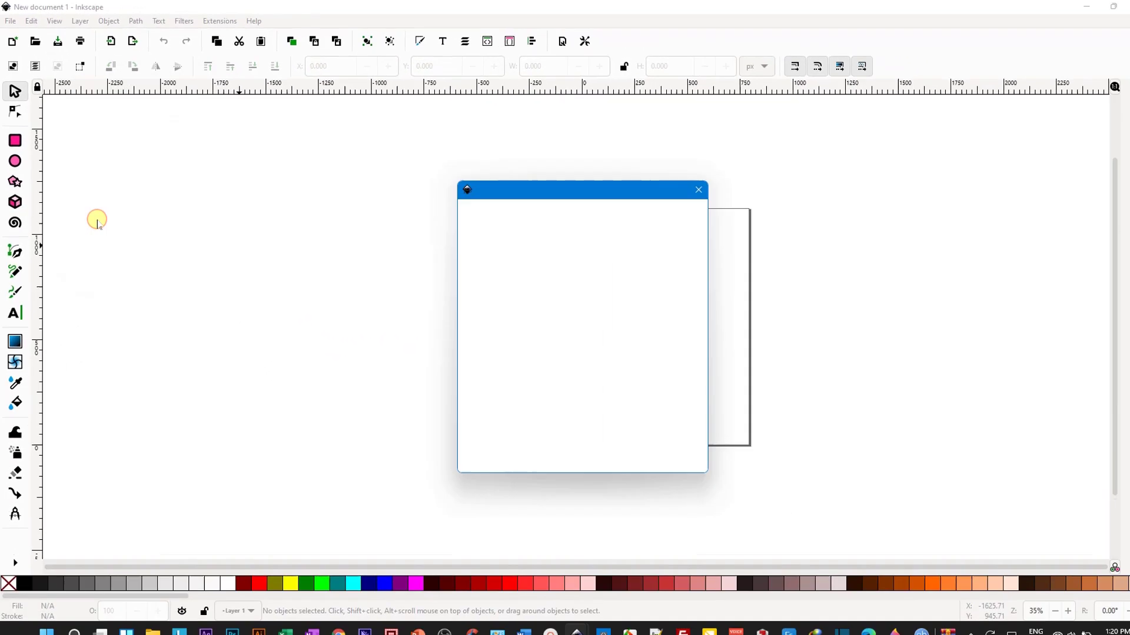
left_click(549, 454)
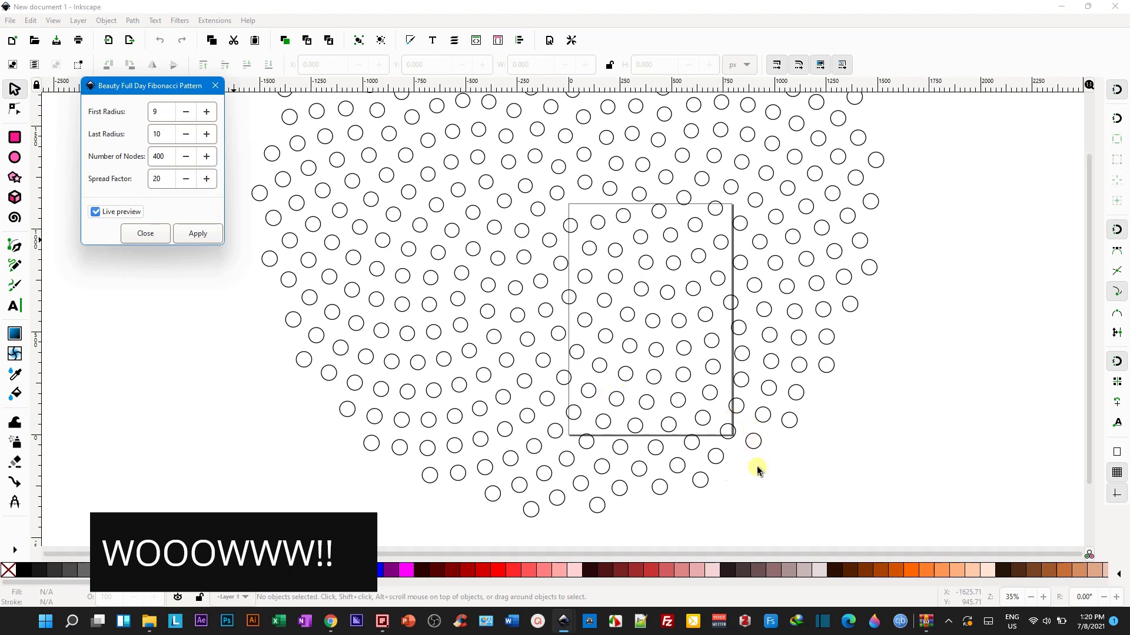
left_click(199, 236)
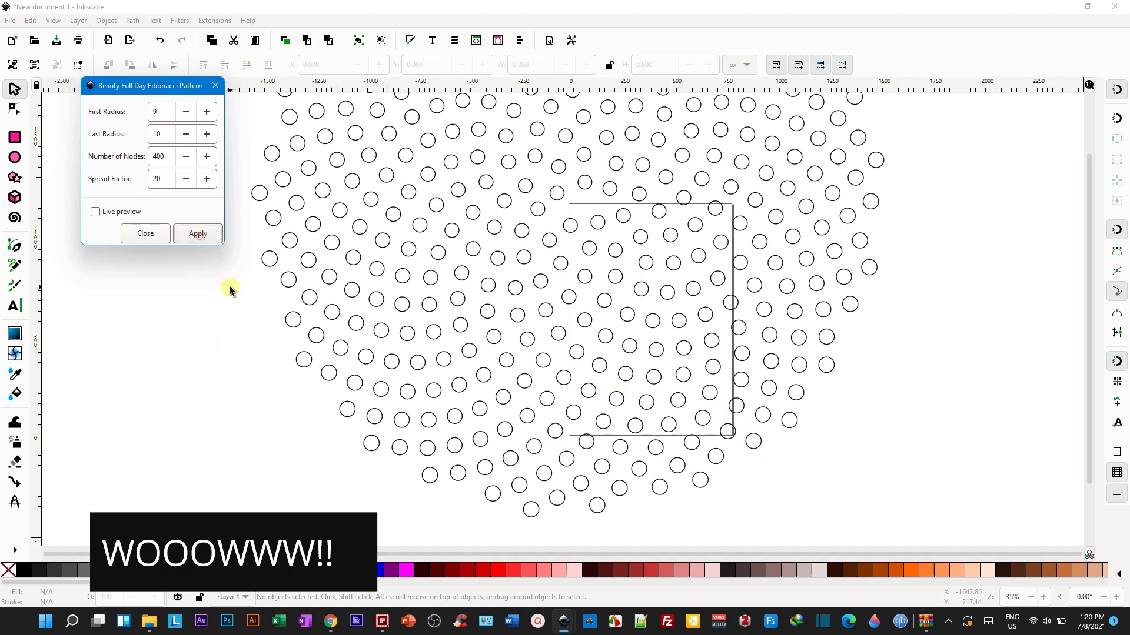
scroll(246, 341, "down", 4)
scroll(246, 341, "up", 2)
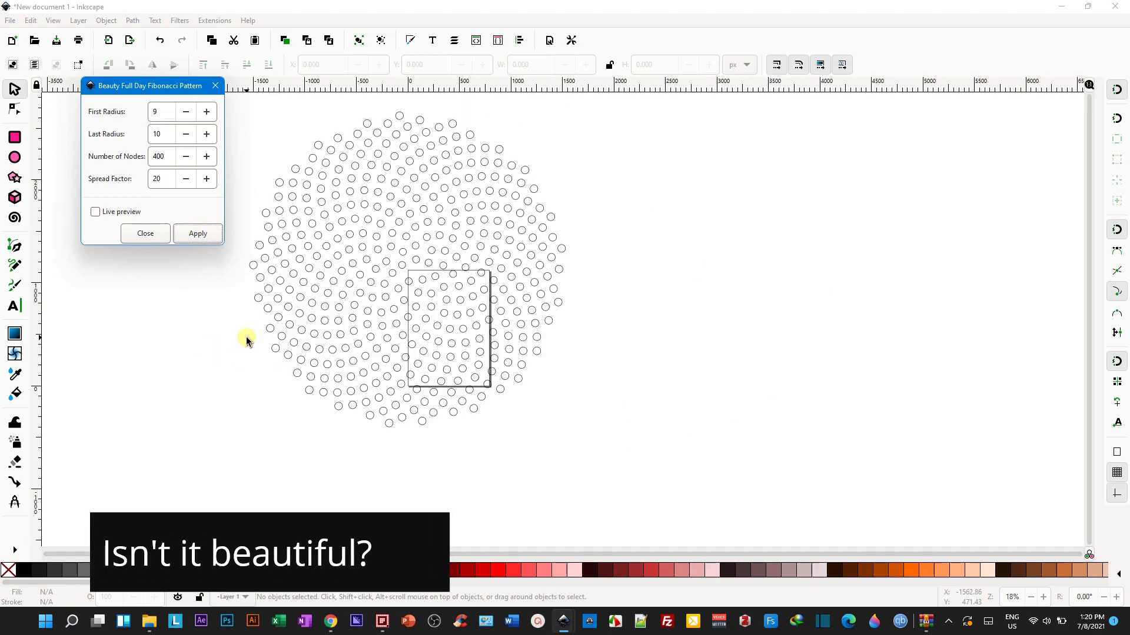
left_click(262, 156)
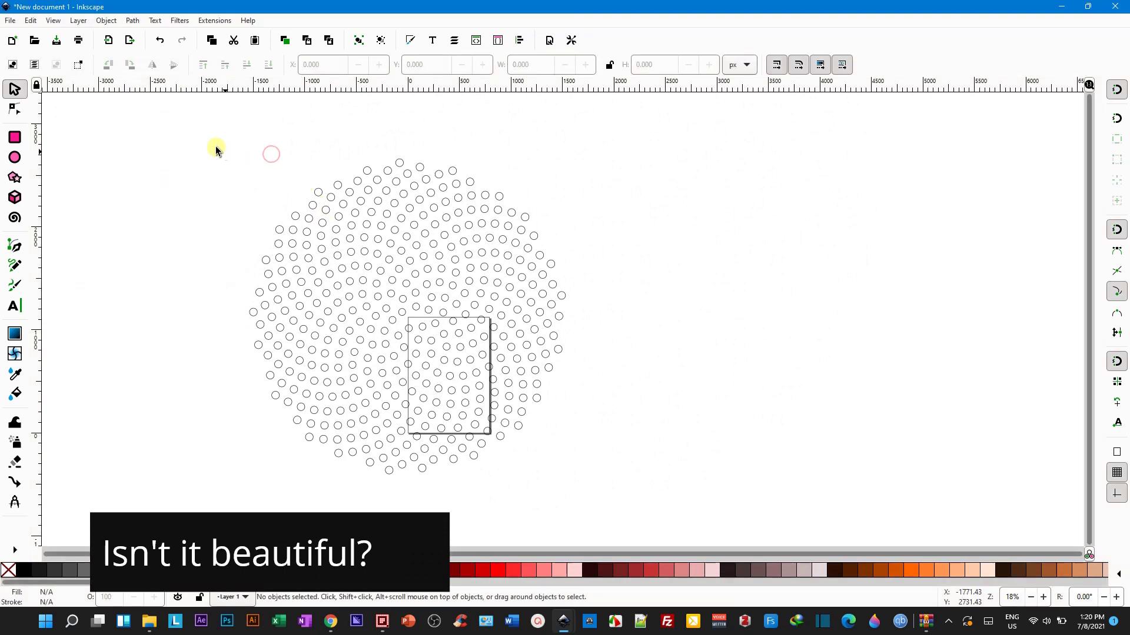
Step: Select all the spiral's circles and shift them slightly to the right
left_click_drag(212, 145, 418, 213)
left_click_drag(606, 475, 608, 479)
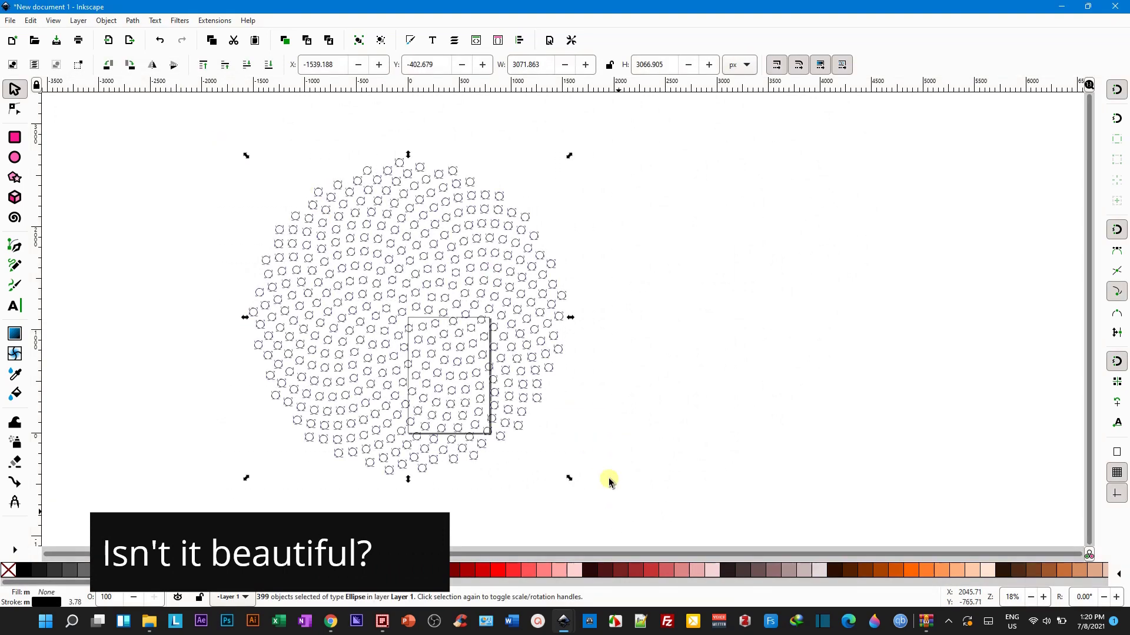
left_click_drag(537, 290, 568, 290)
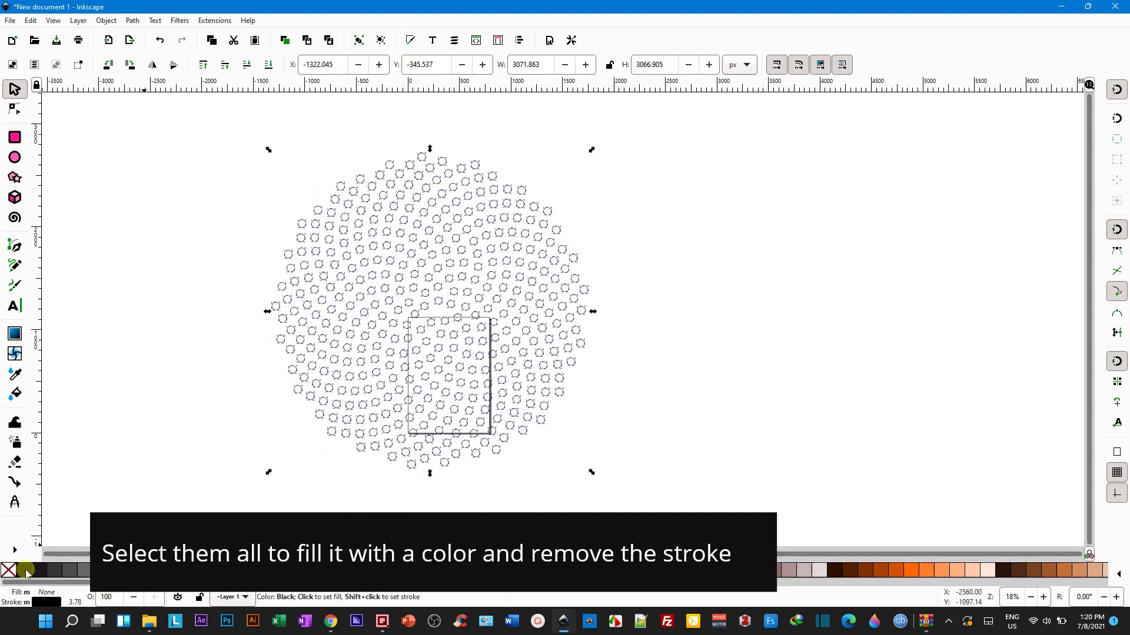
Step: Give the circles a flat black fill and no stroke paint
left_click(50, 603)
left_click_drag(844, 266, 825, 167)
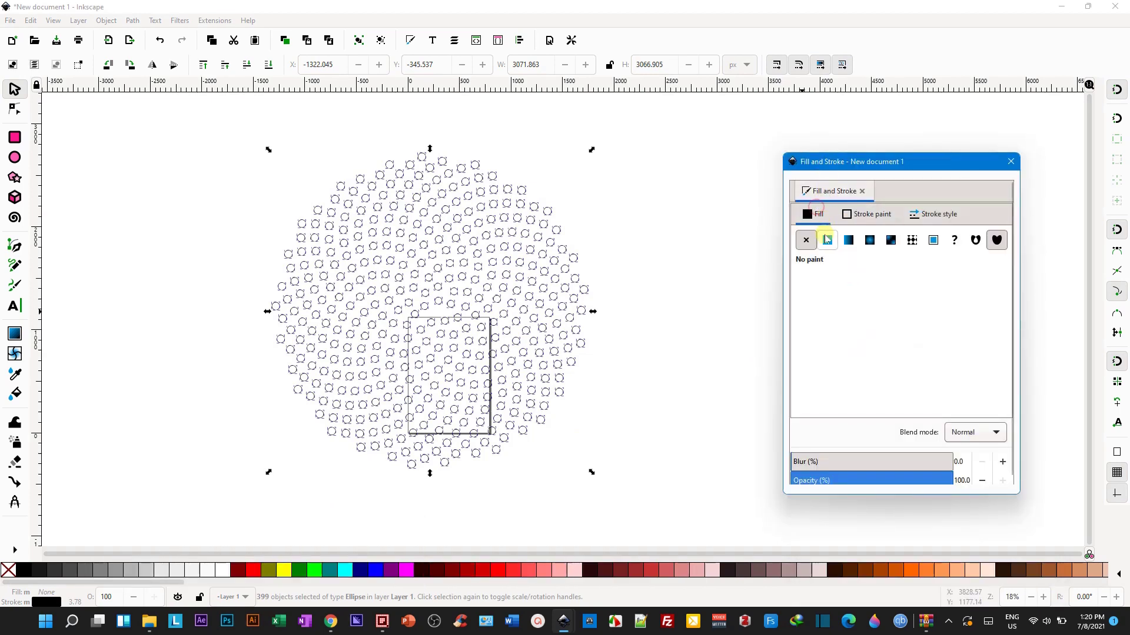
left_click(826, 239)
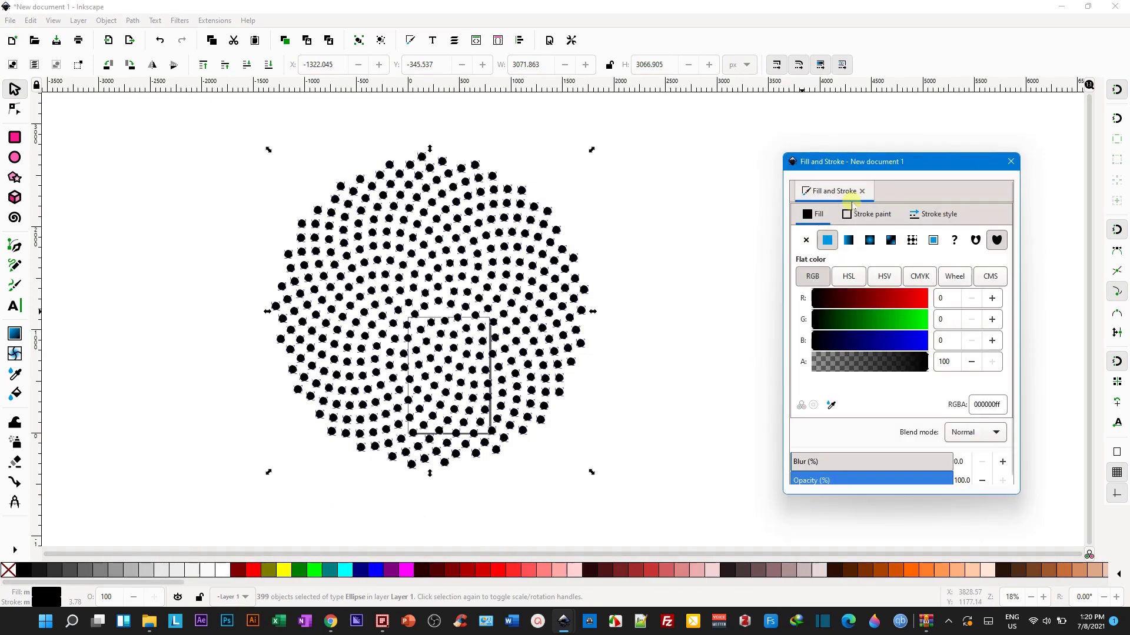
left_click(863, 216)
left_click(805, 239)
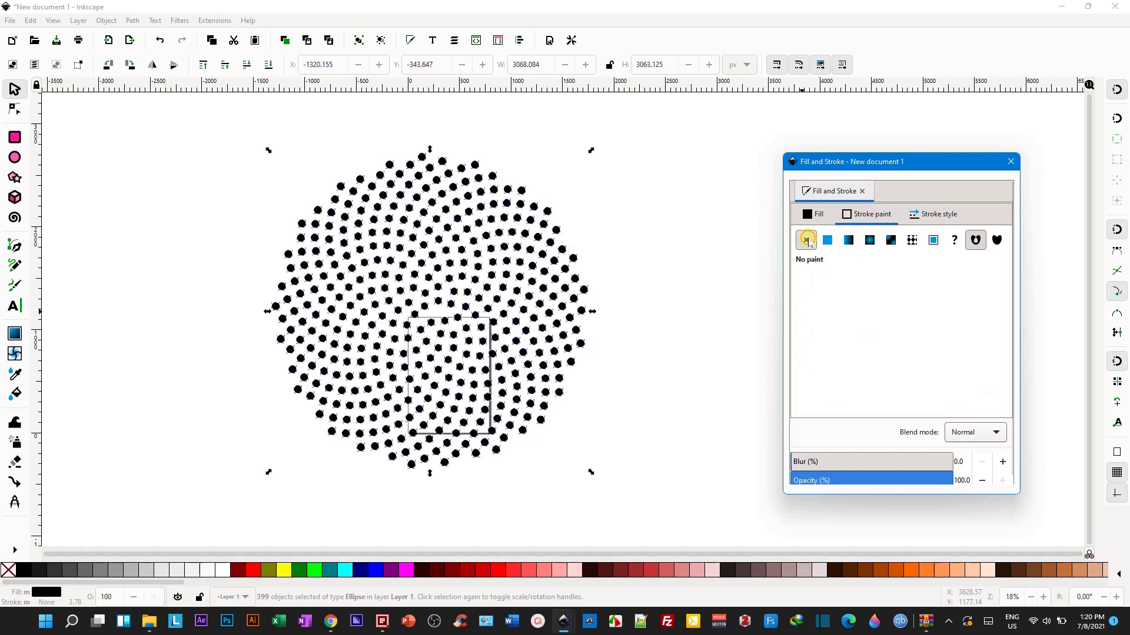
left_click(1010, 162)
Step: Select all the black dots and unite them with Path > Union
left_click(737, 340)
mouse_move(241, 140)
left_mouse_down()
mouse_move(492, 279)
mouse_move(665, 518)
left_mouse_up()
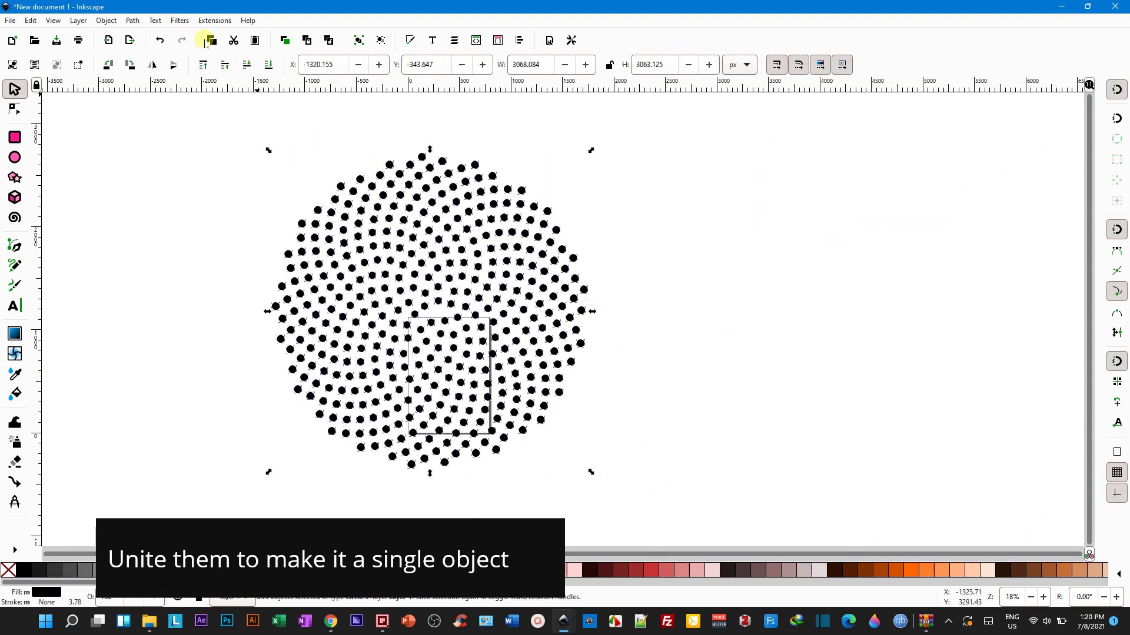
left_click(133, 20)
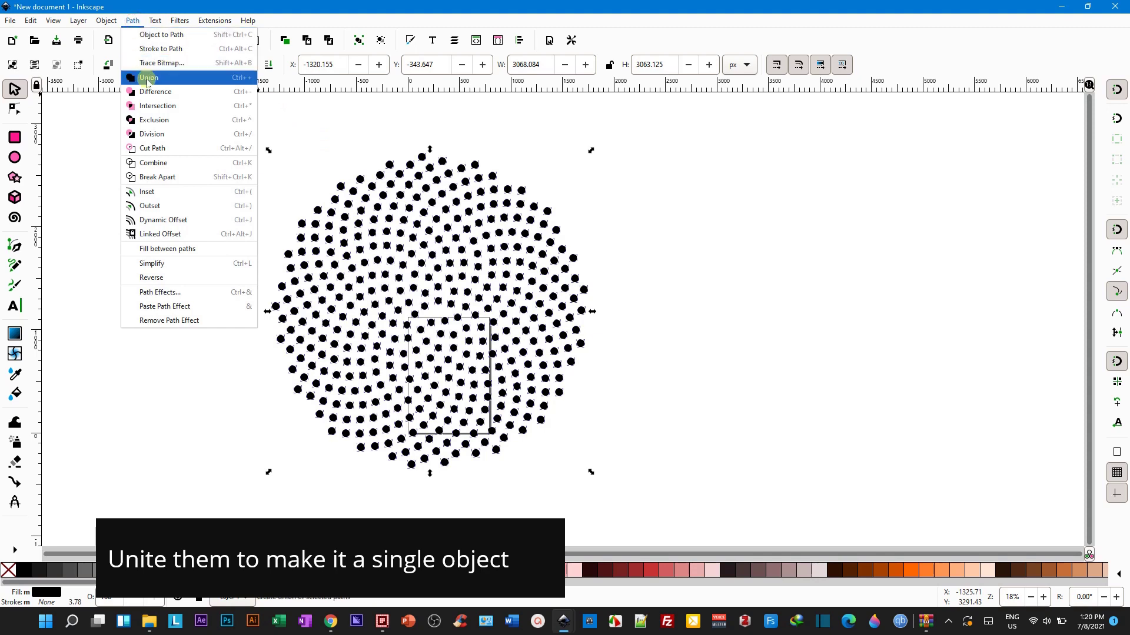
left_click(182, 76)
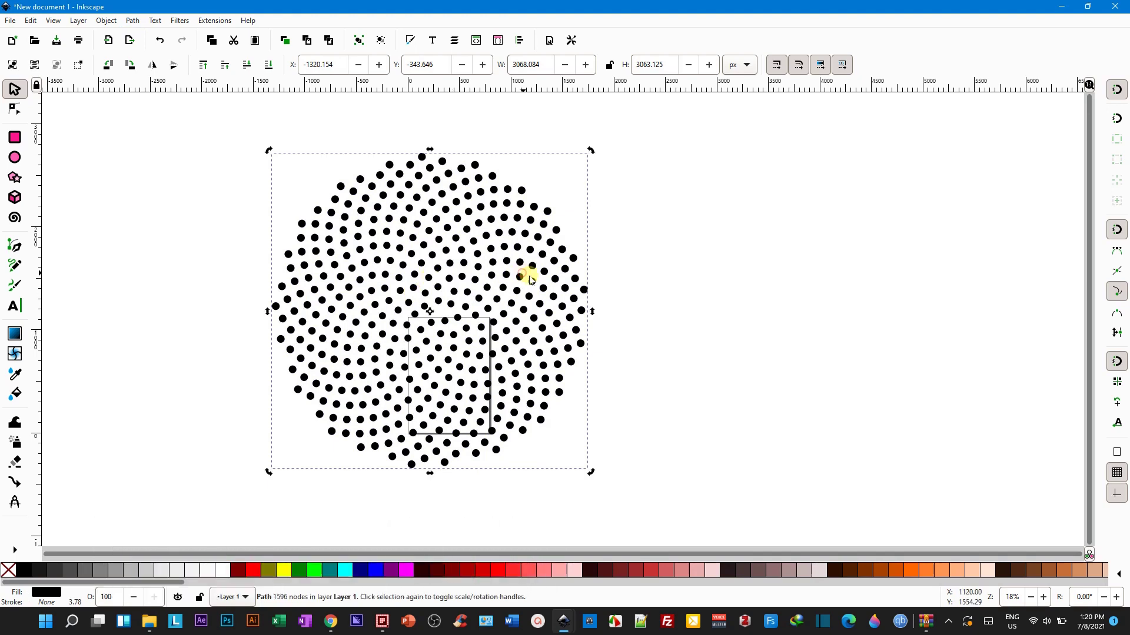
Step: Move the united dot spiral left of the page and recolour it dark red #AA0000
scroll(549, 283, "down", 2, "ctrl")
left_click_drag(550, 278, 302, 265)
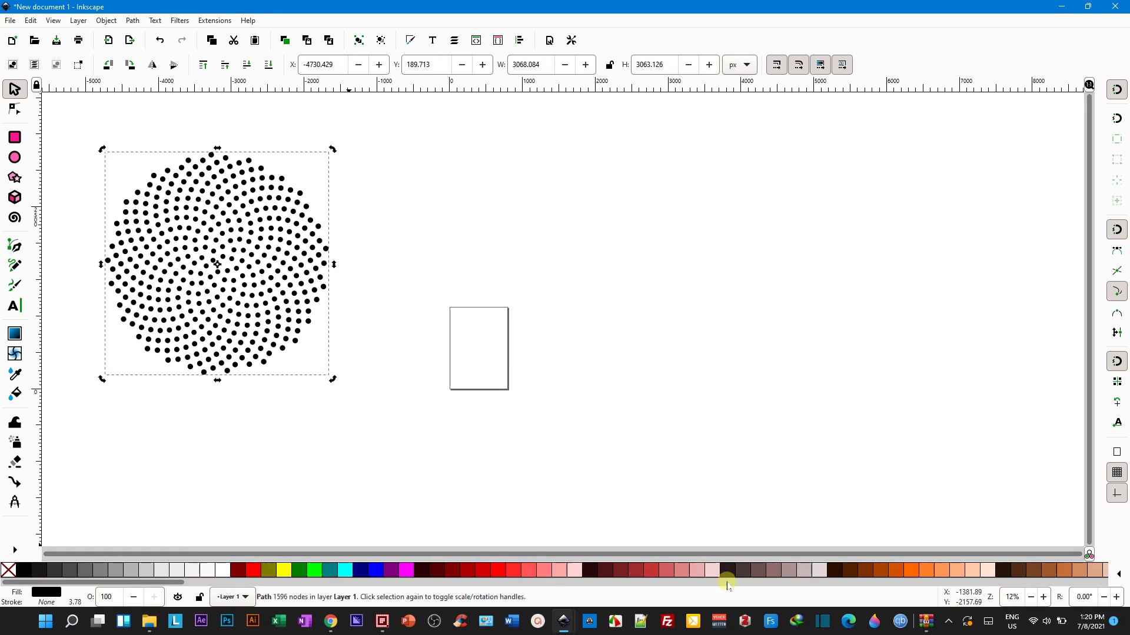
left_click(910, 568)
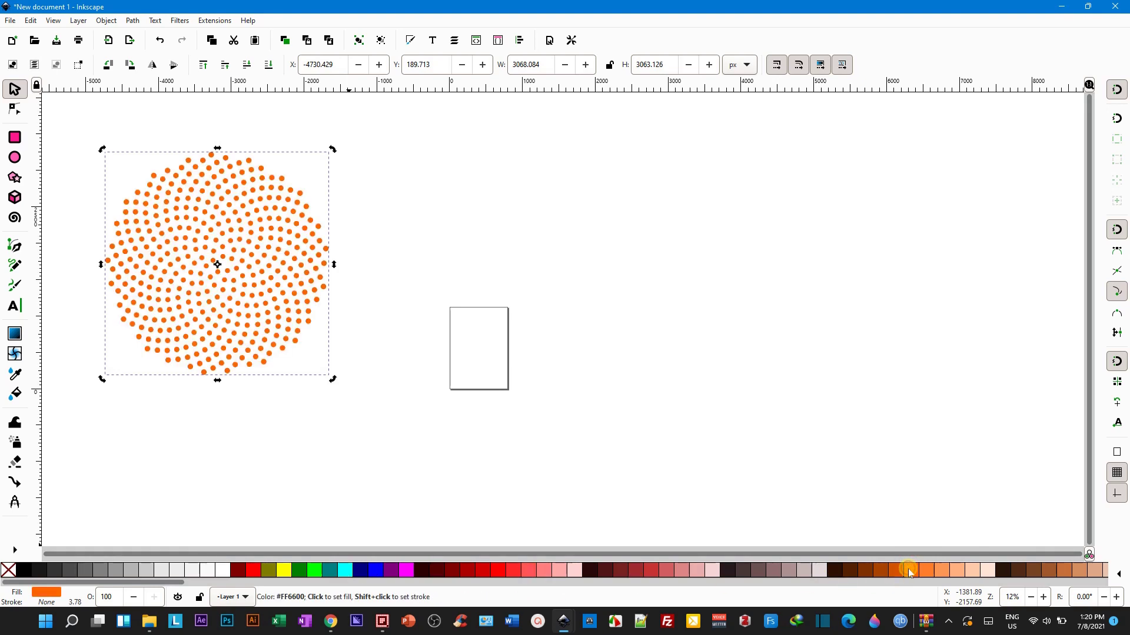
left_click(471, 570)
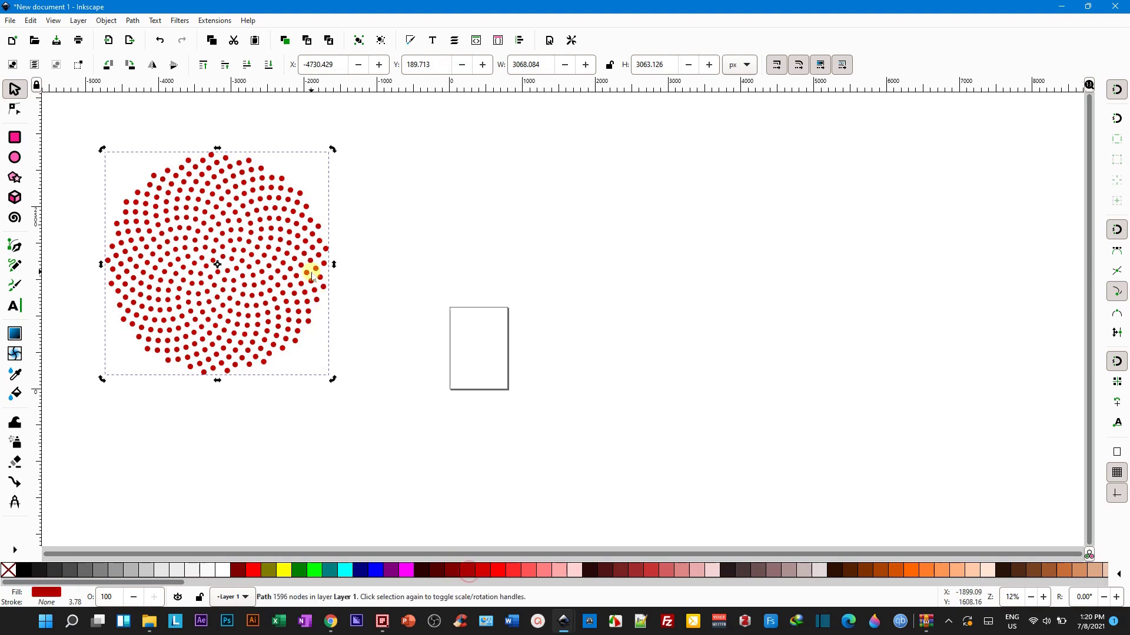
left_click_drag(310, 270, 336, 289)
left_click(456, 340)
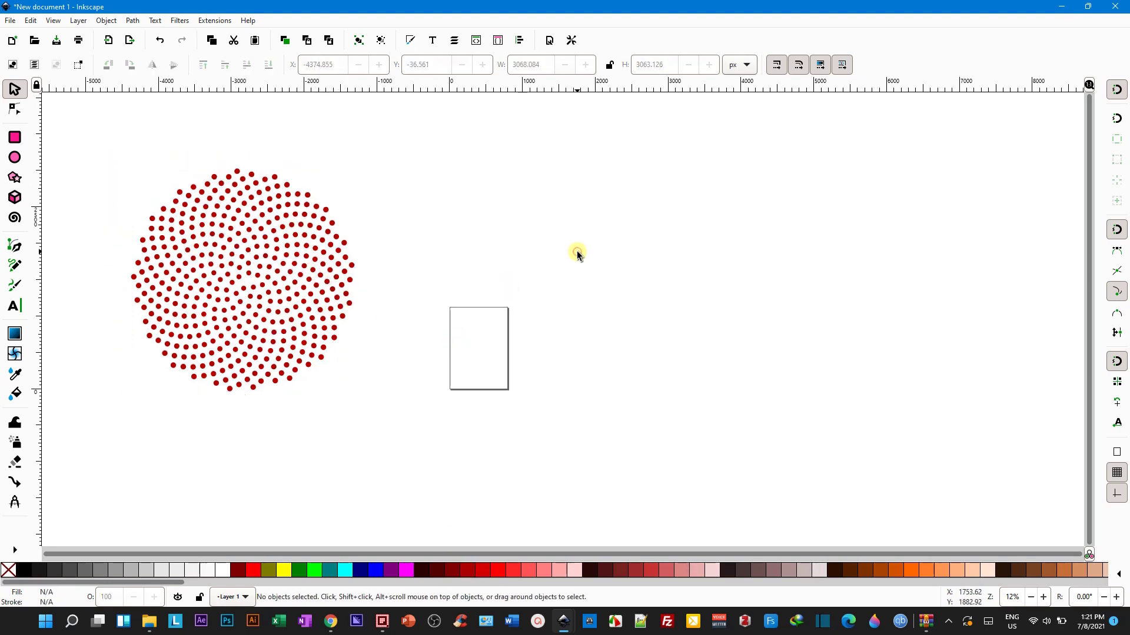
Step: Reopen the Fibonacci Pattern extension and set First Radius to 5
left_click(29, 21)
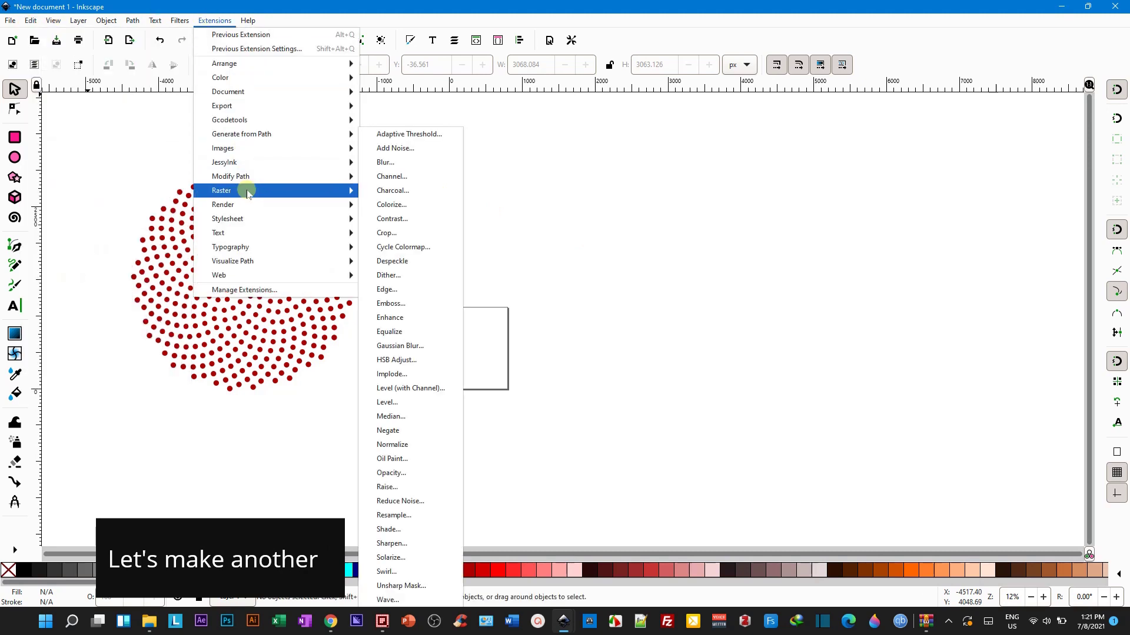
mouse_move(222, 204)
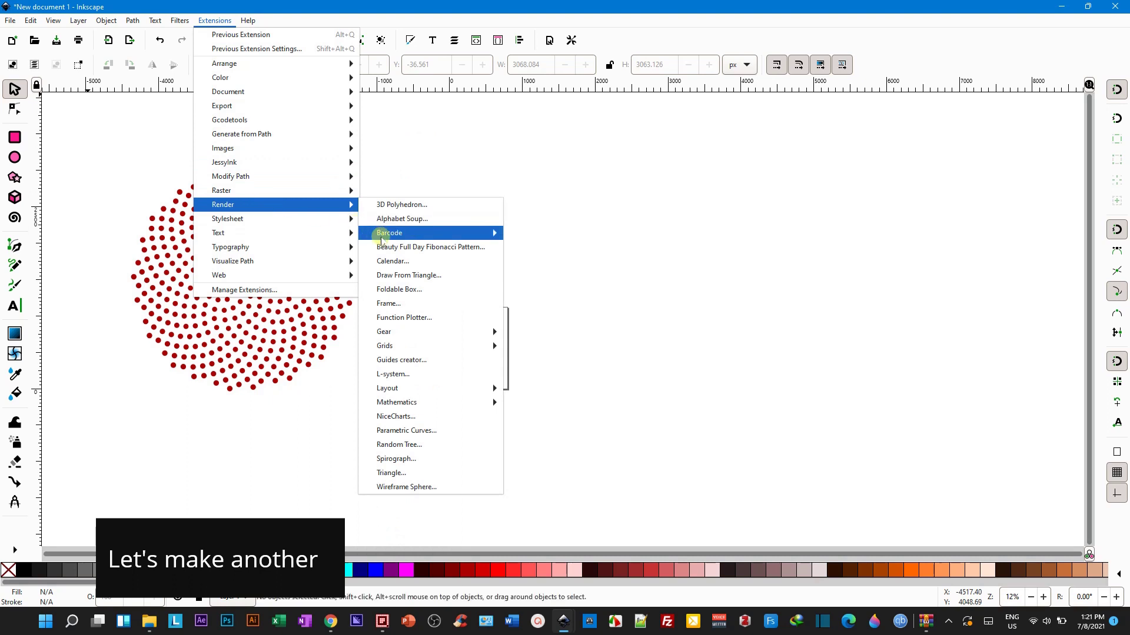
left_click(390, 246)
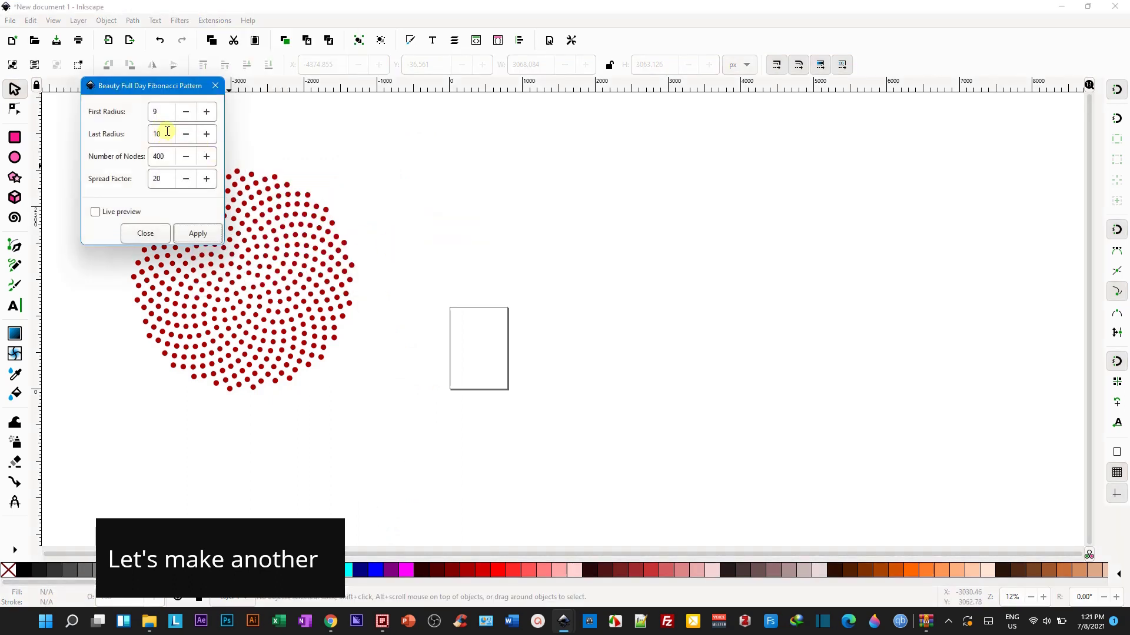
left_click(167, 115)
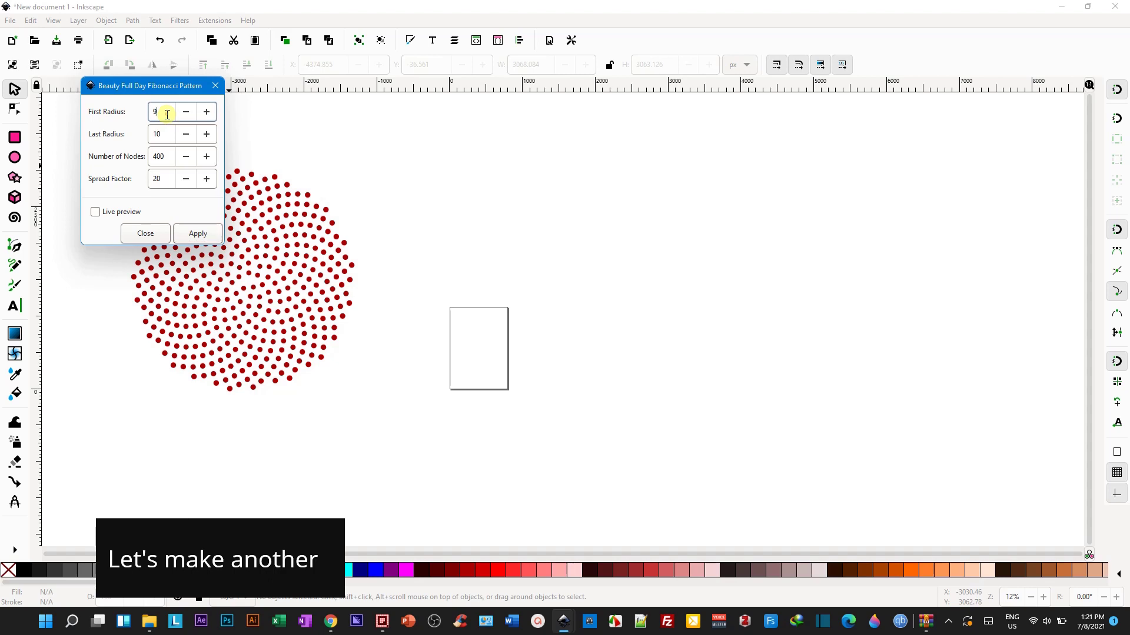
type("5")
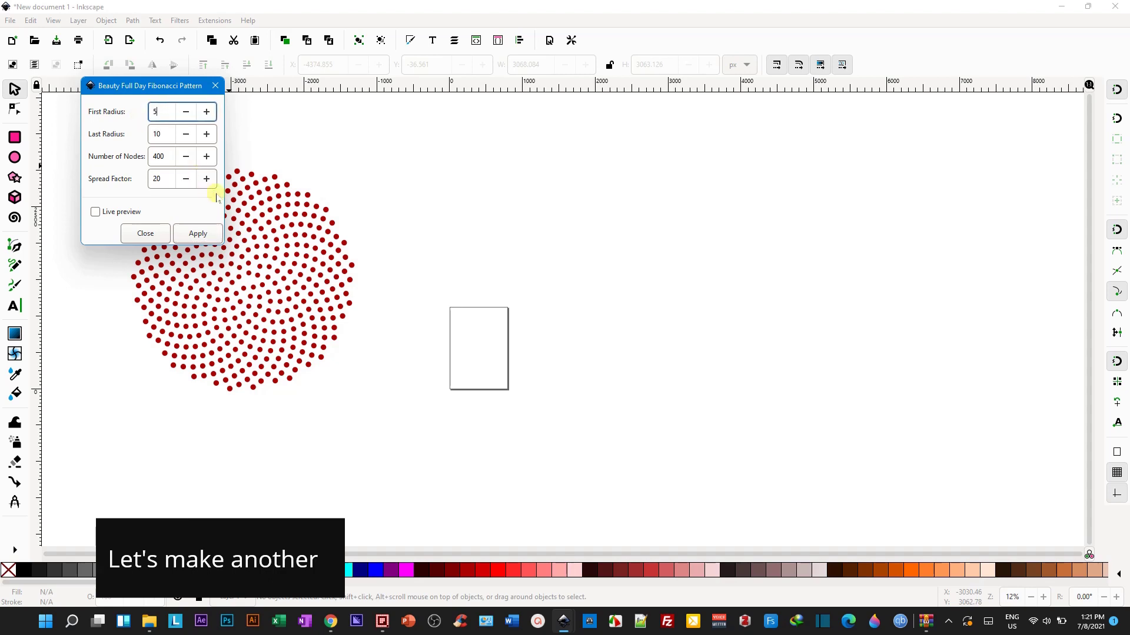
left_click(265, 267)
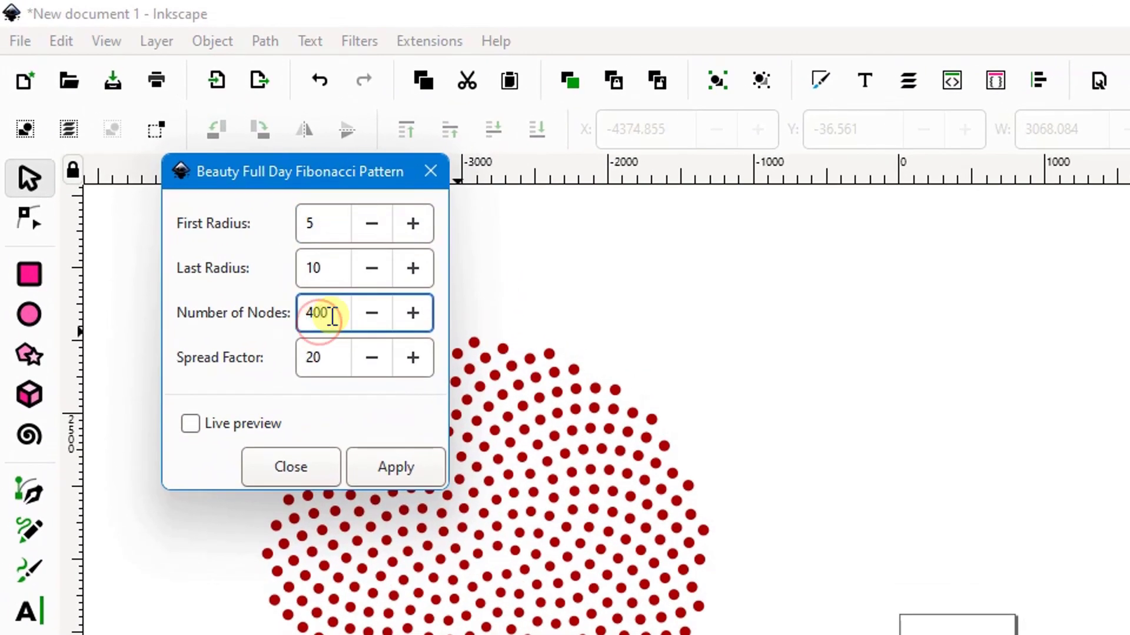
Step: Preview and apply the second 400-circle spiral, then close the extension dialog
left_click(190, 422)
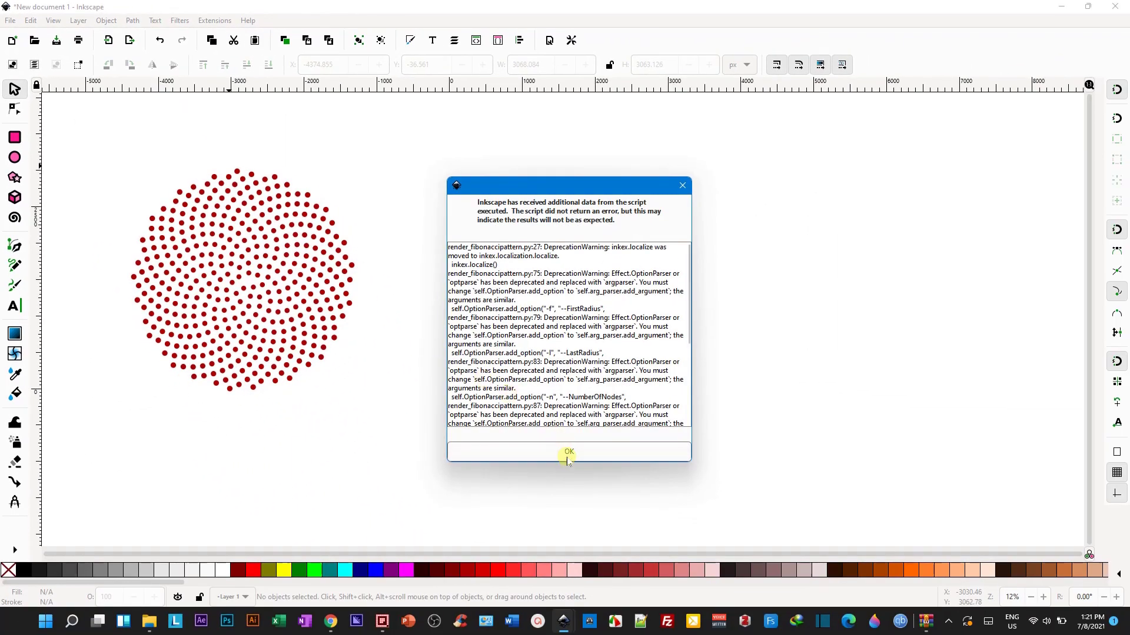
left_click(568, 458)
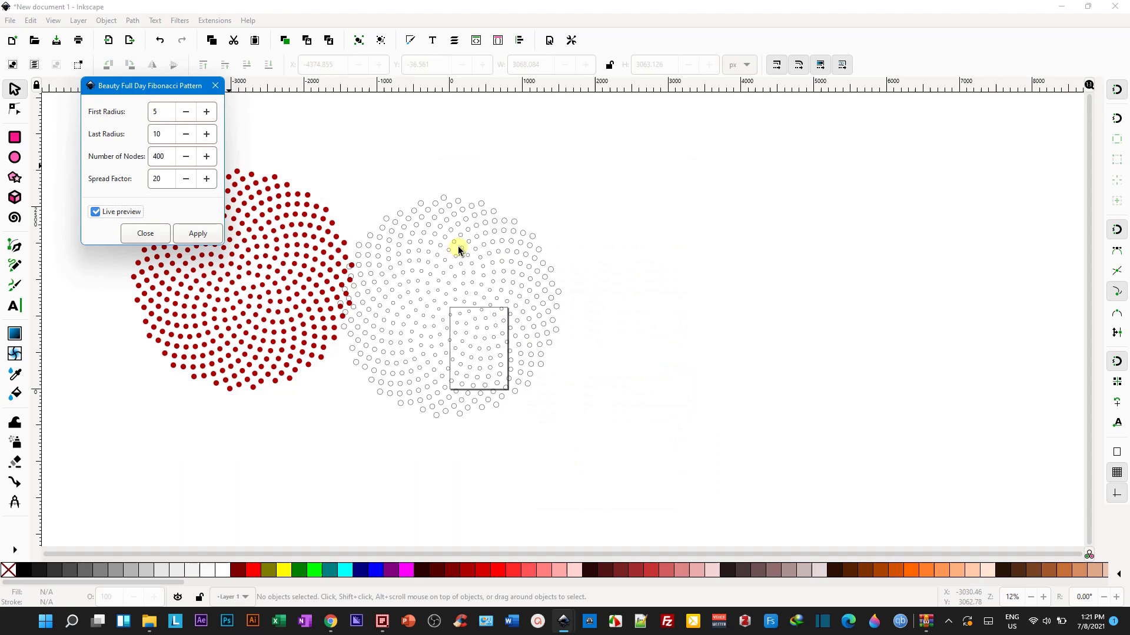
left_click(198, 234)
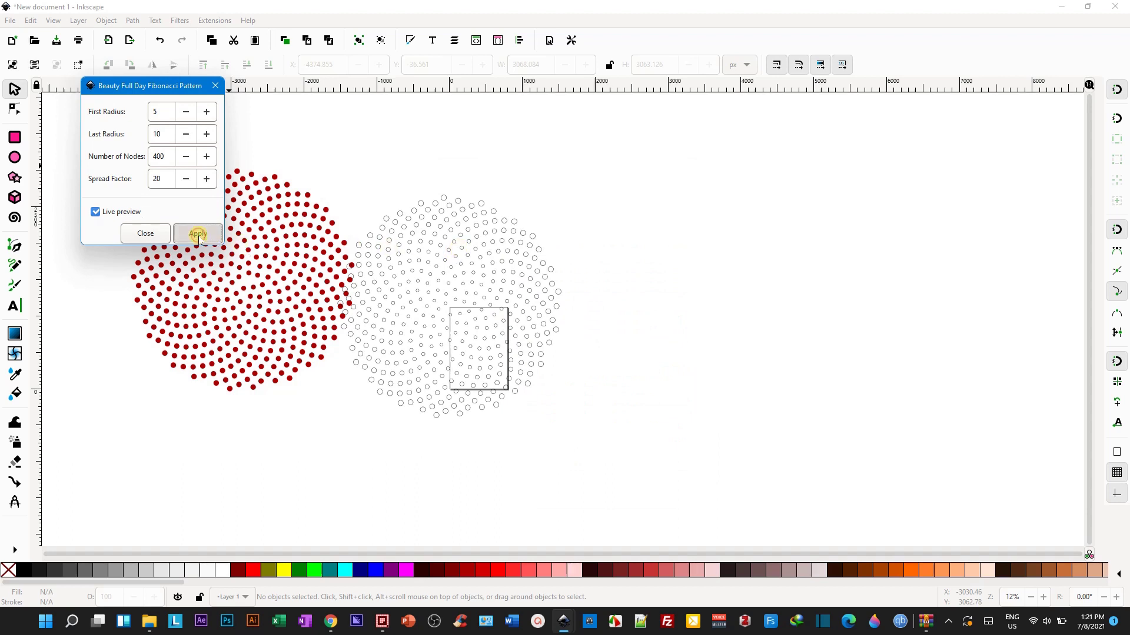
left_click(215, 85)
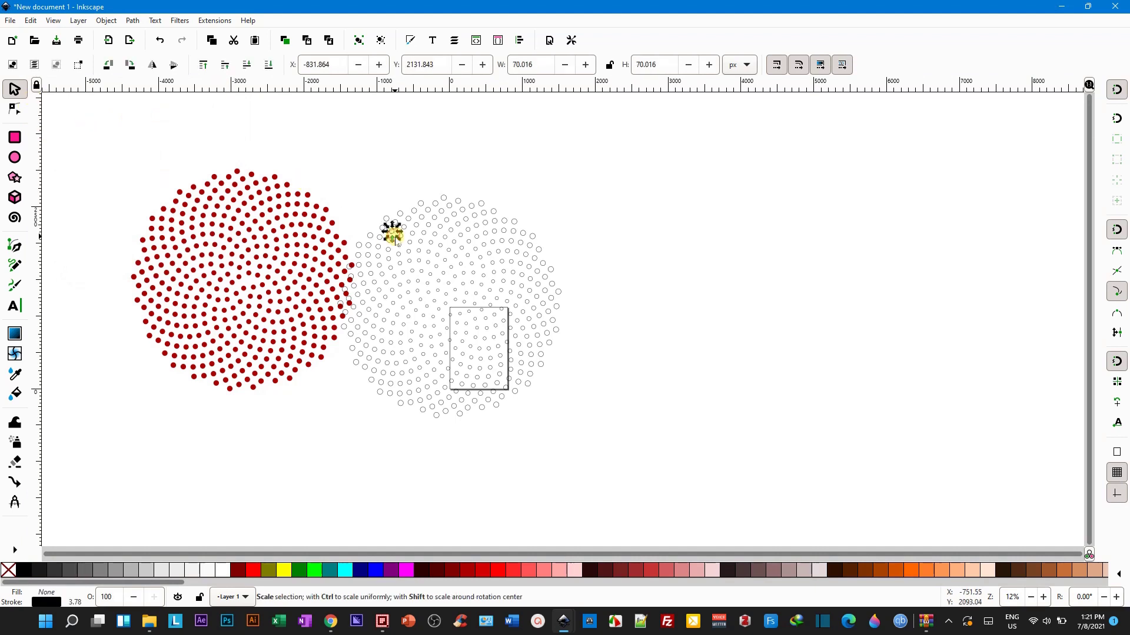
left_click(302, 236)
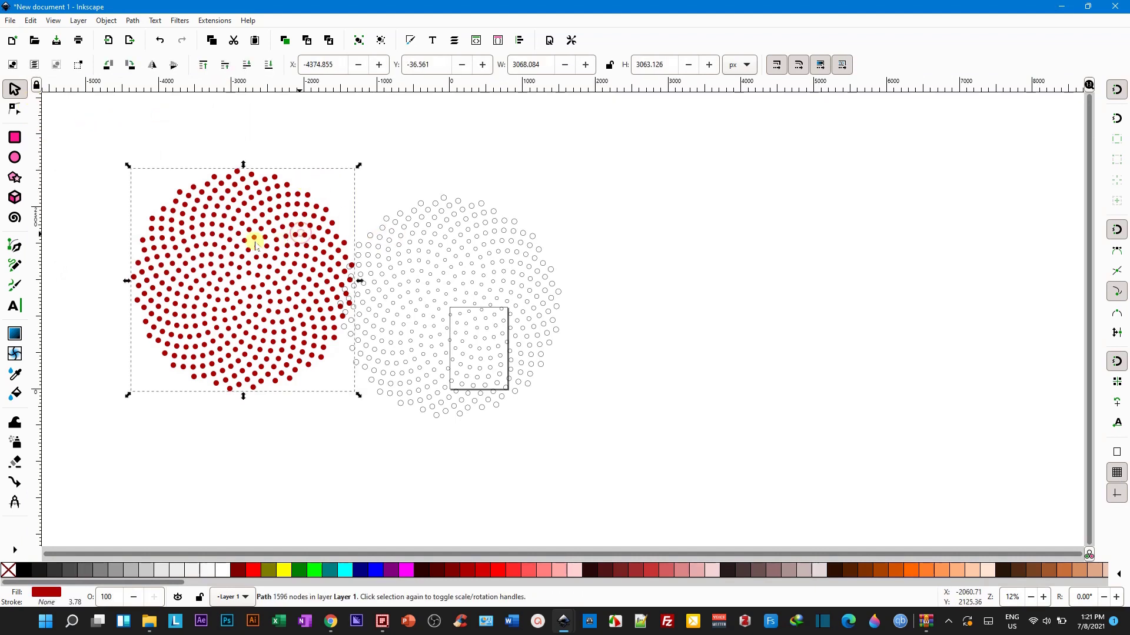
Step: Move the dark red spiral further left and shift the new pattern right
left_click_drag(301, 236, 187, 244)
left_click(330, 193)
left_click_drag(308, 165, 588, 430)
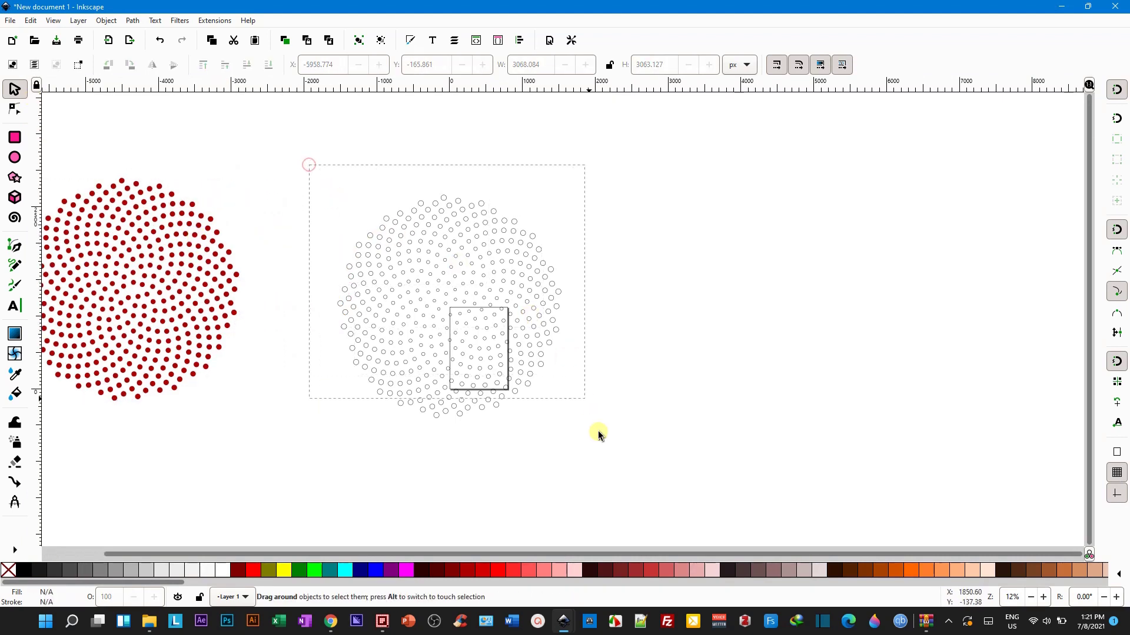
left_click_drag(527, 272, 757, 235)
scroll(757, 235, "up", 1, "ctrl")
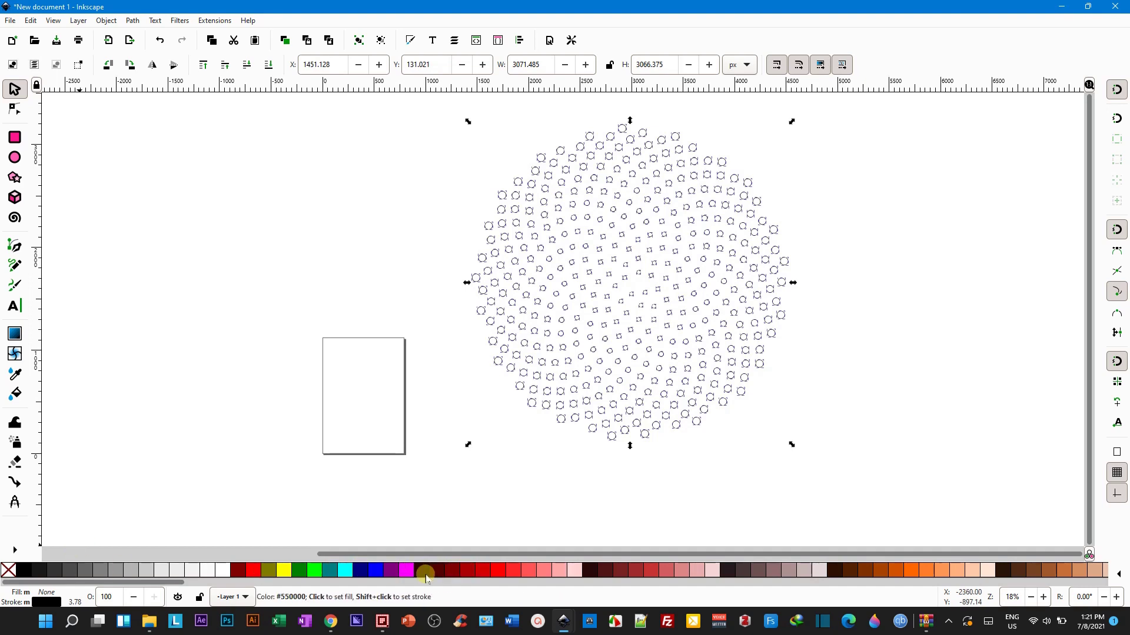
Step: Fill the new pattern's circles black and remove their outlines
left_click(24, 570)
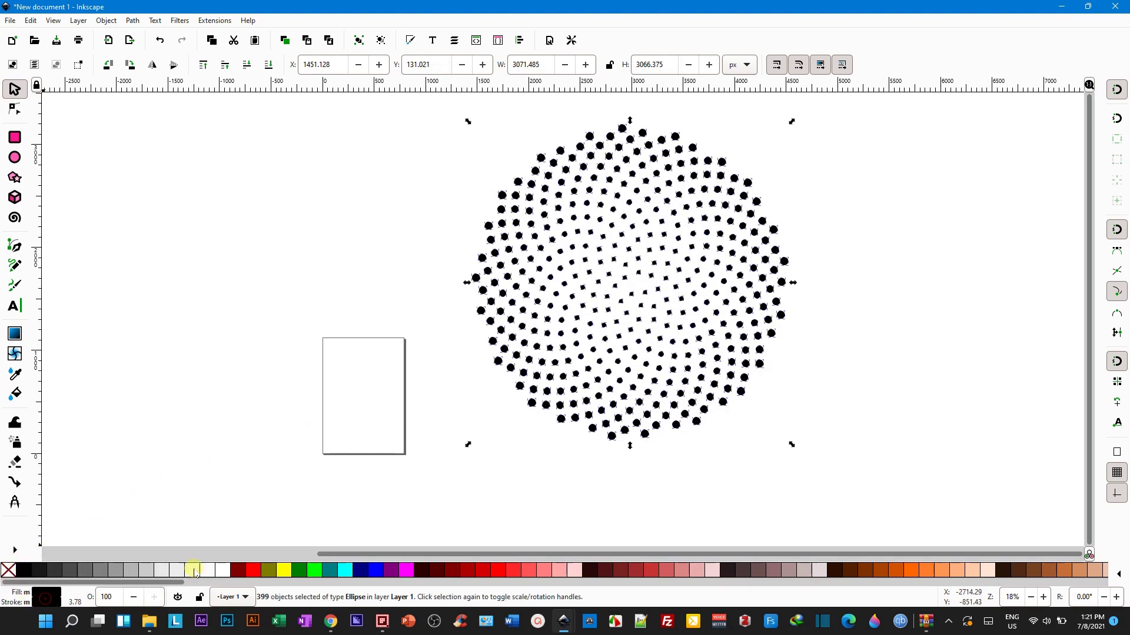
left_click(870, 215)
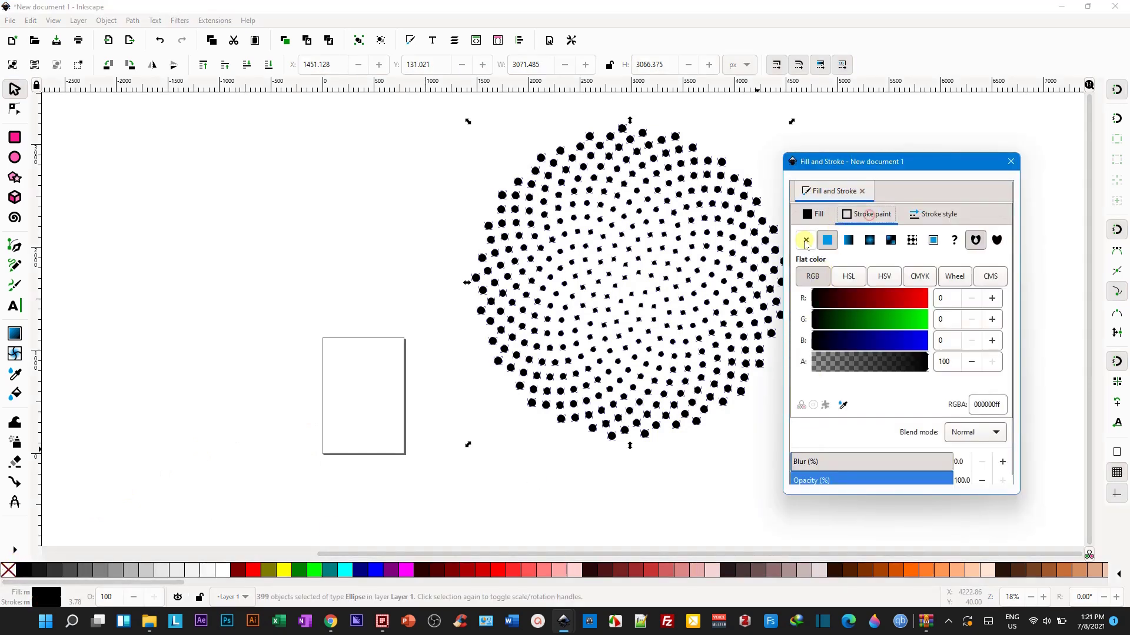
left_click(805, 240)
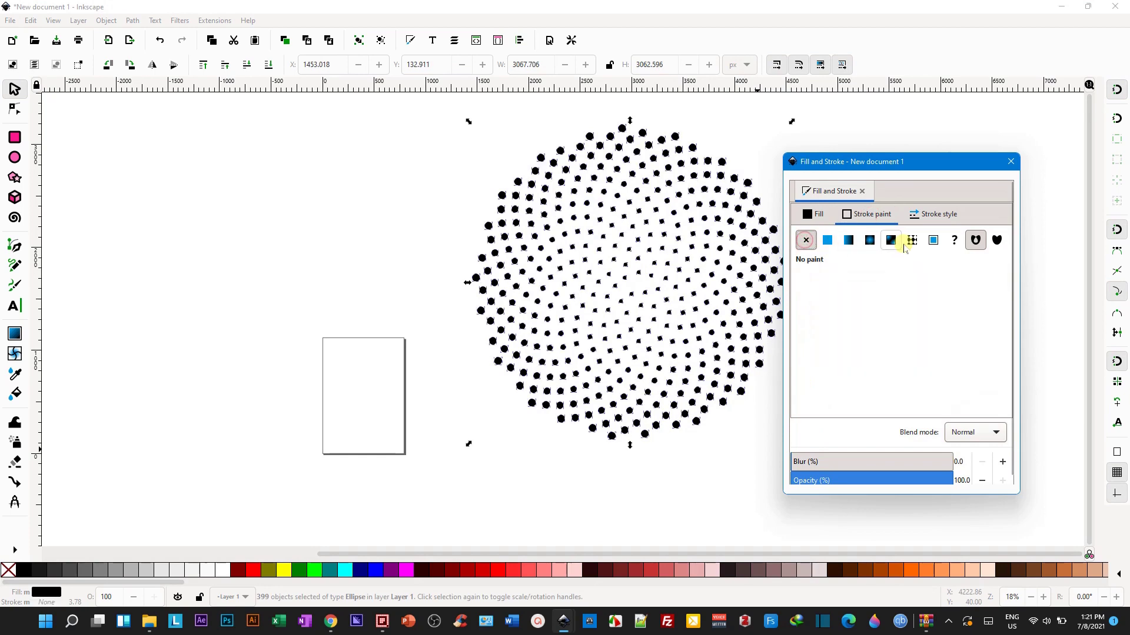
left_click(1015, 165)
left_click(942, 252)
Step: Unite the 399 black circles into one path and place it beside the red spiral
scroll(863, 313, "down", 2, "ctrl")
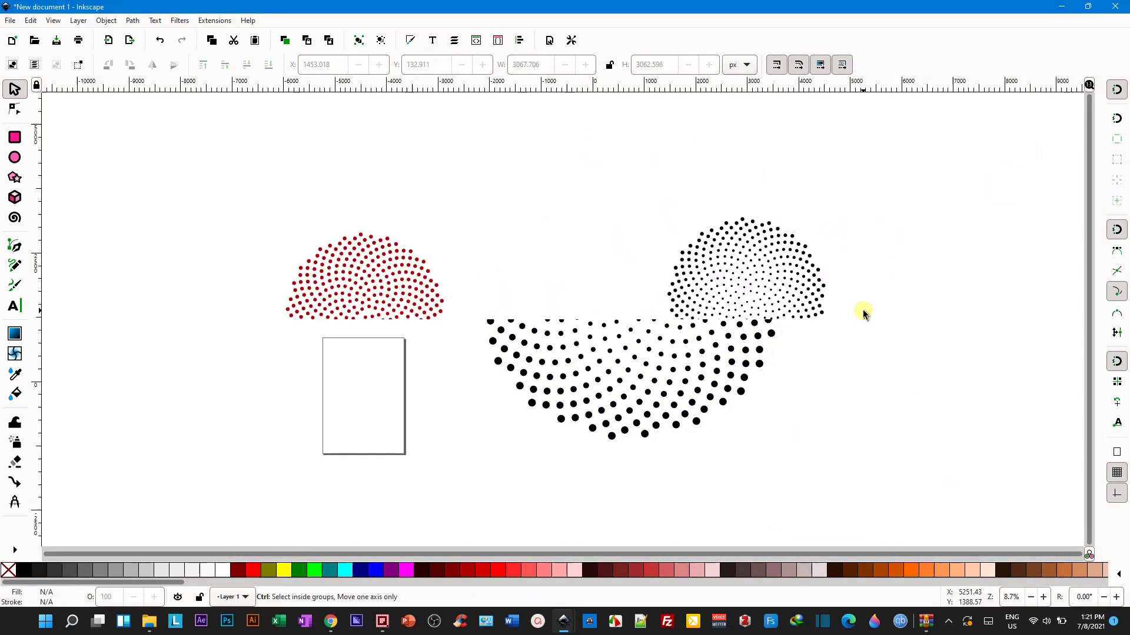
left_click_drag(872, 412, 871, 412)
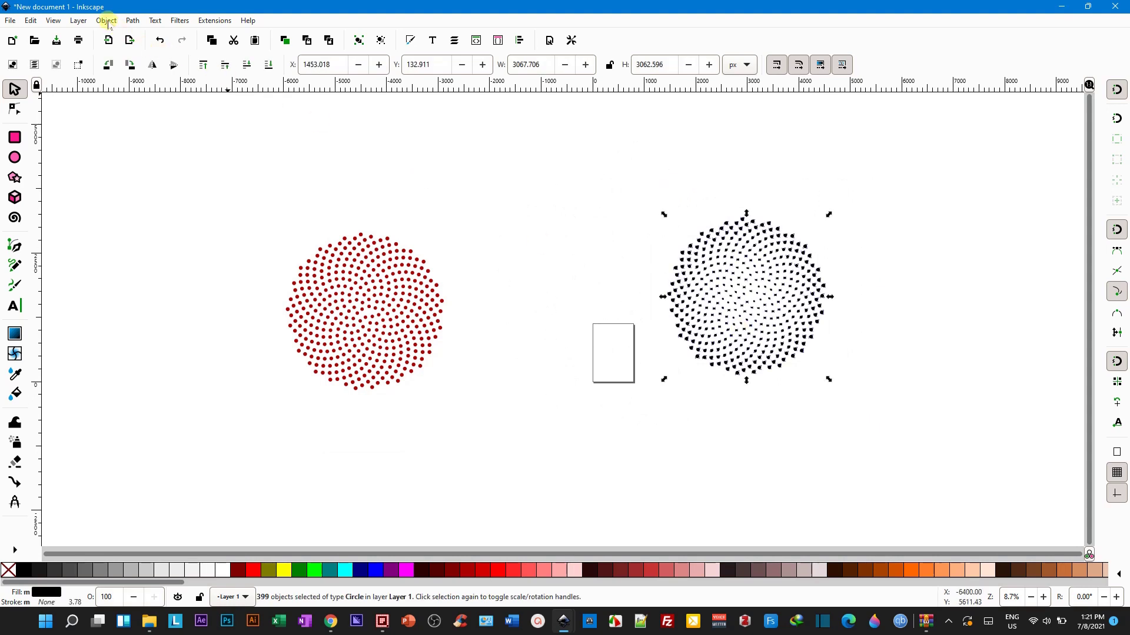
left_click(132, 20)
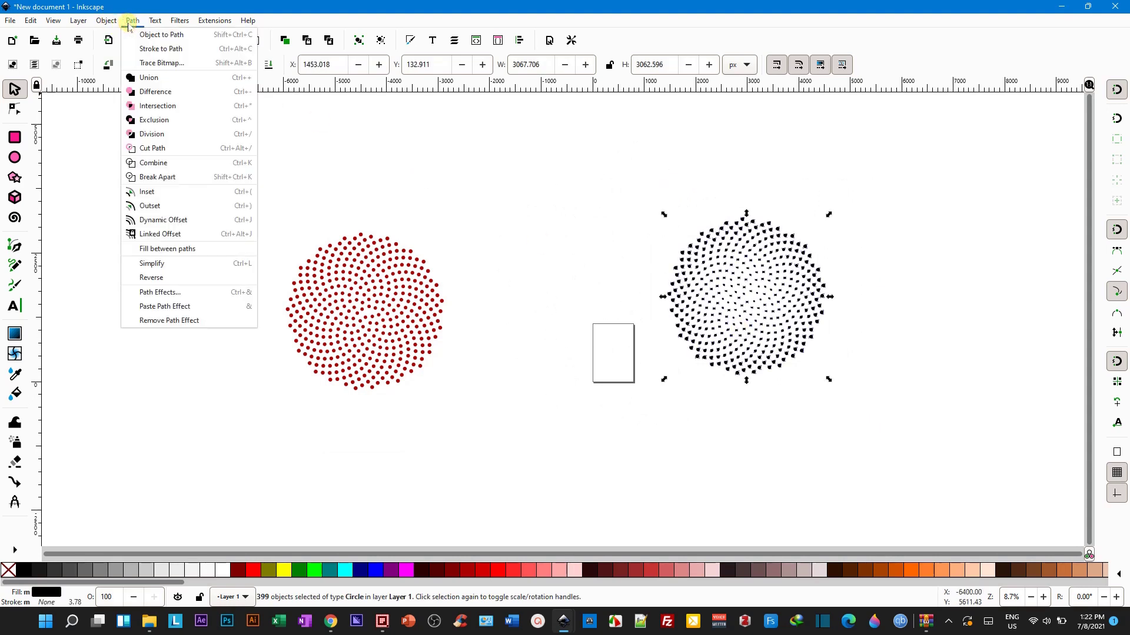
left_click(147, 79)
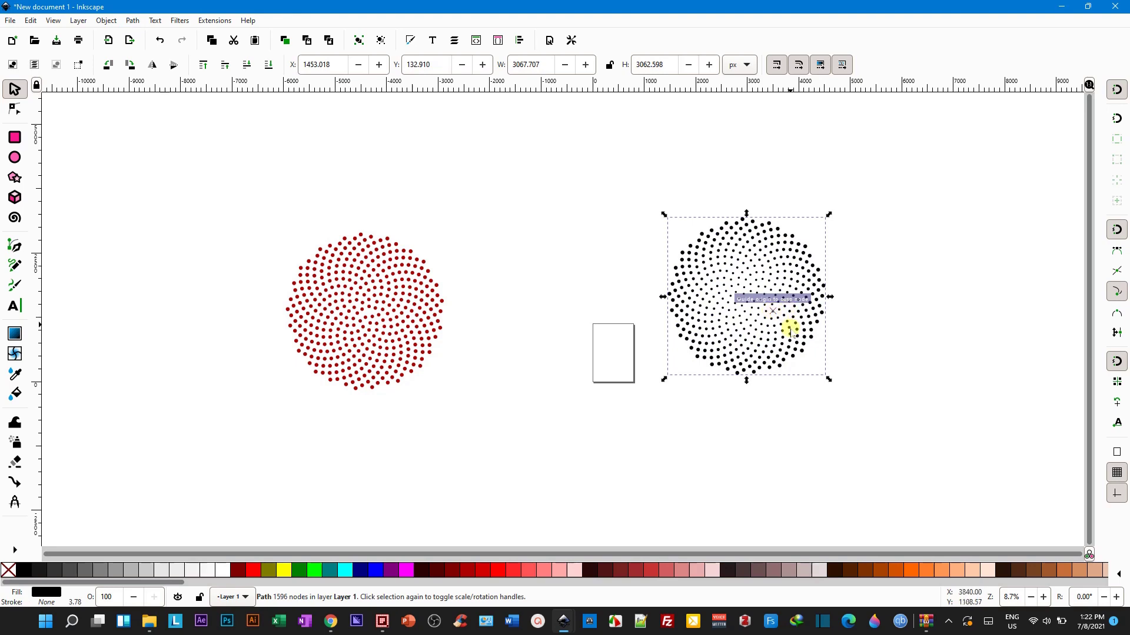
scroll(791, 333, "up", 1)
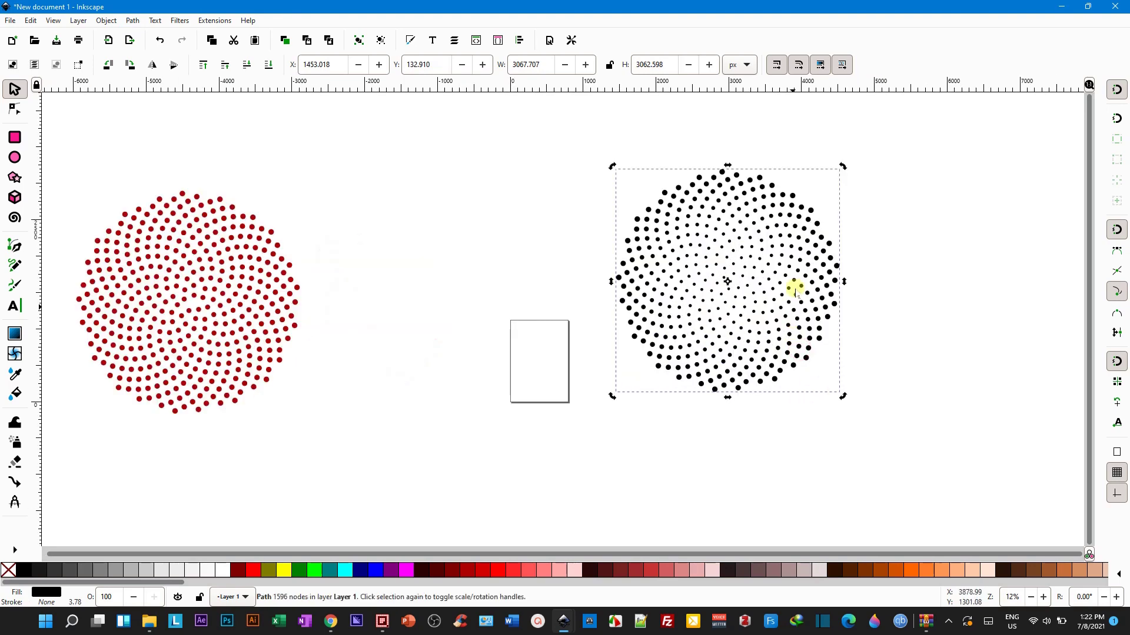
mouse_move(647, 279)
left_mouse_down()
mouse_move(627, 356)
mouse_move(505, 263)
left_mouse_up()
left_click(664, 319)
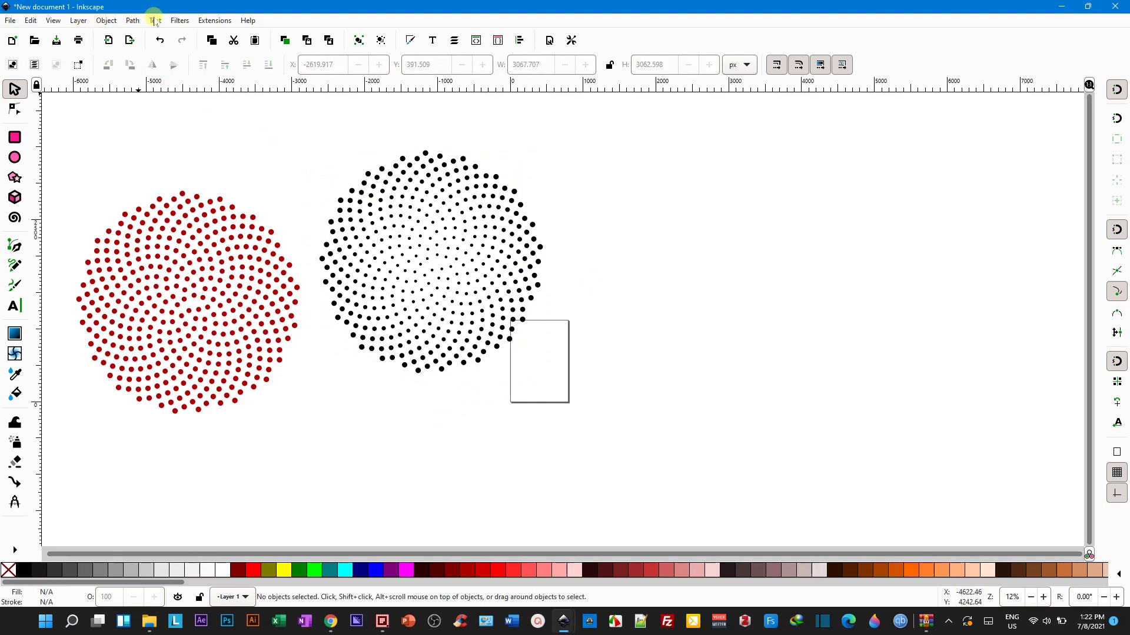
Step: Reopen the Fibonacci Pattern extension with First Radius 10 and Last Radius 5
left_click(207, 21)
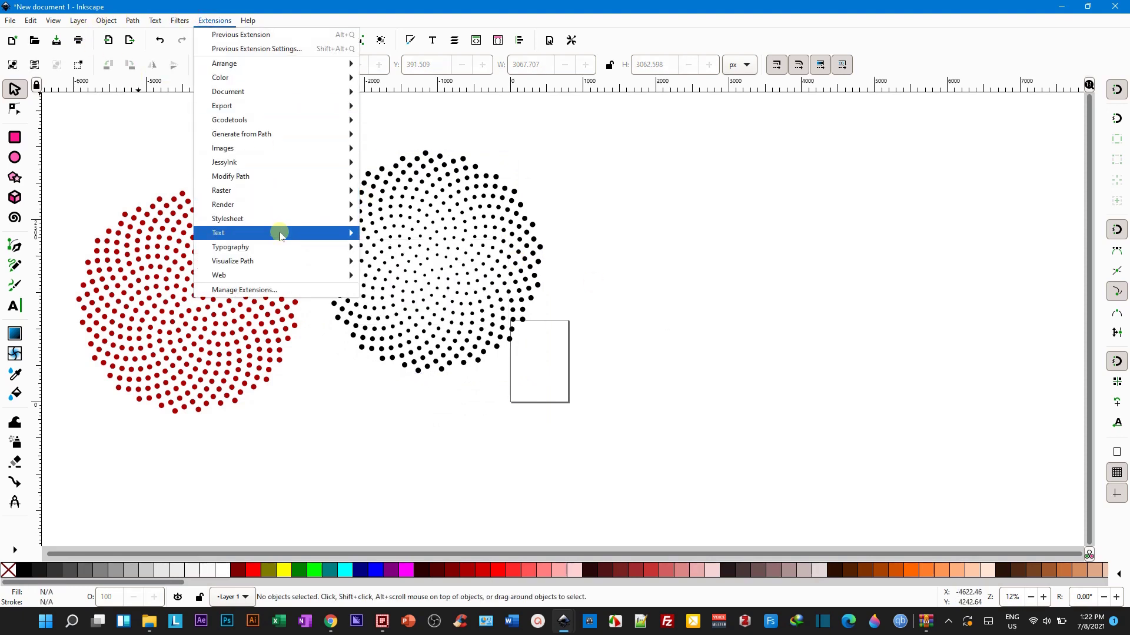
mouse_move(224, 205)
left_click(400, 246)
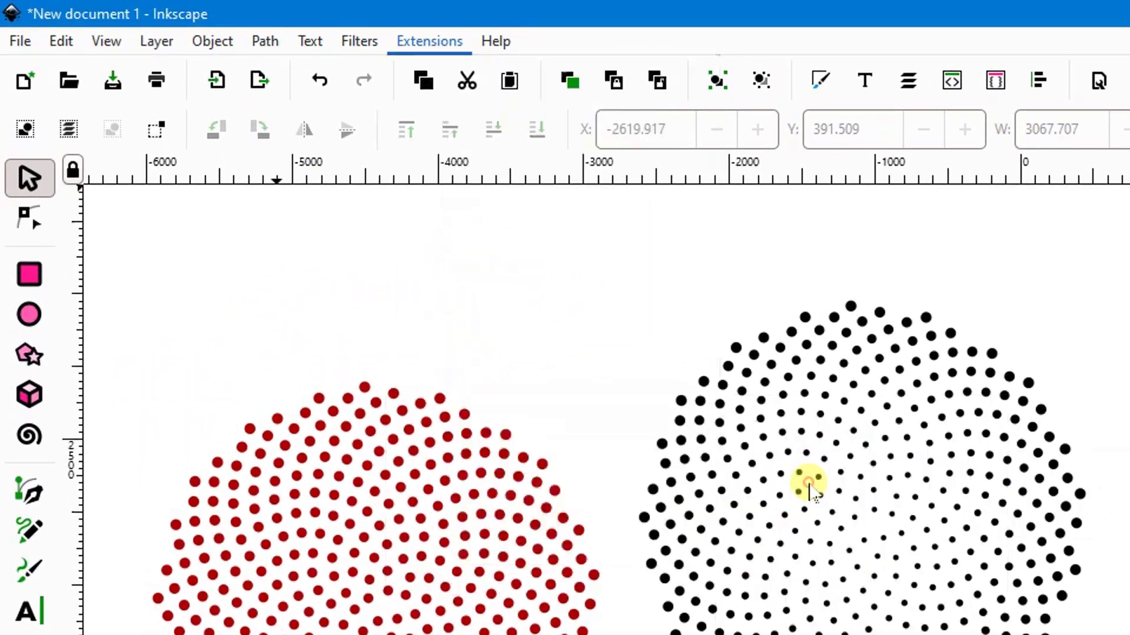
double_click(204, 106)
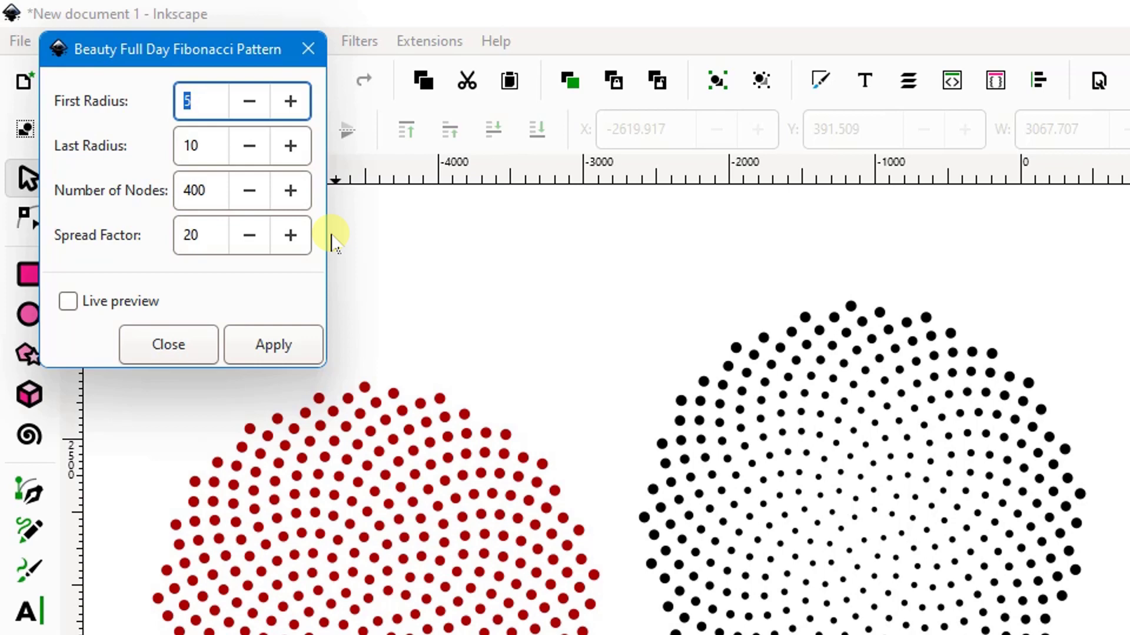
type("10")
left_click(220, 144)
double_click(212, 146)
type("5")
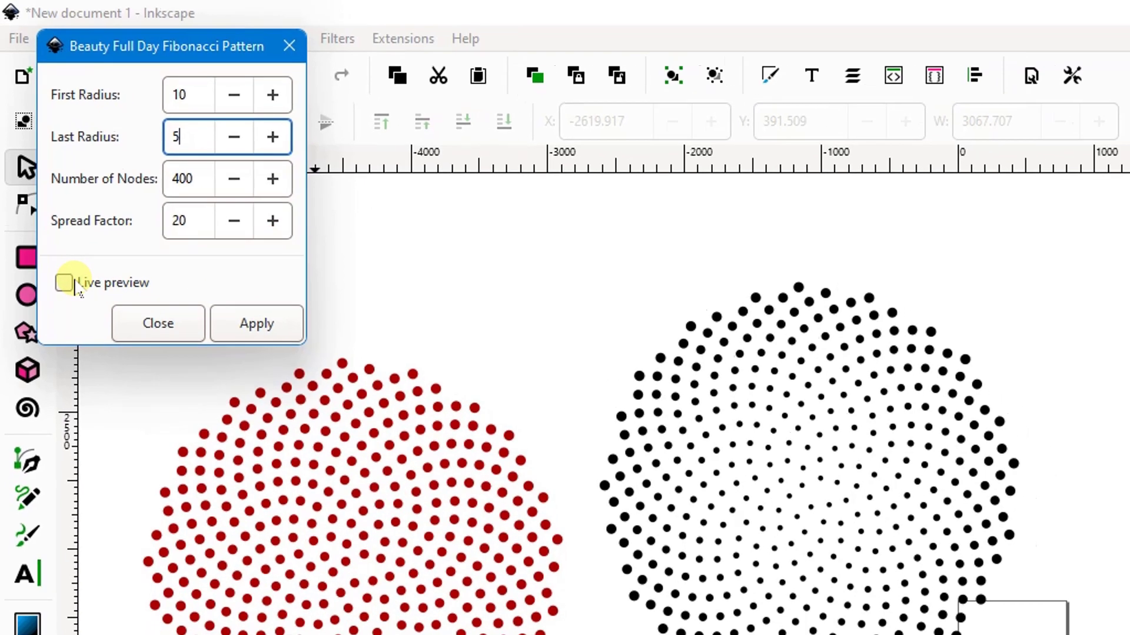
Step: Apply the third pattern with live preview and move the black spiral to the far right
left_click(73, 284)
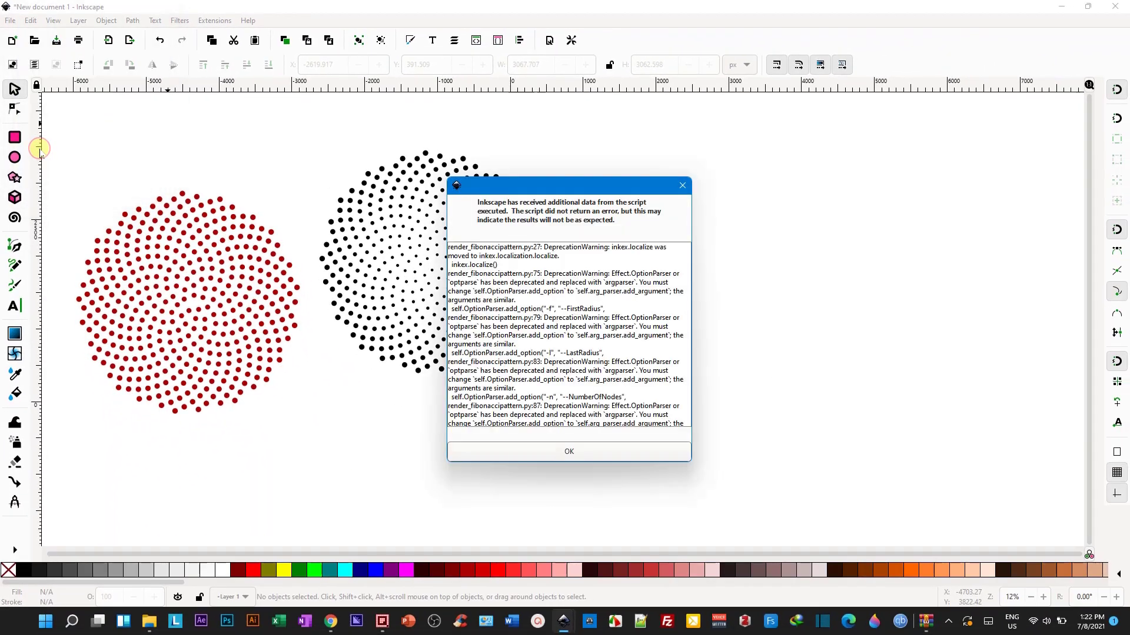
left_click(550, 453)
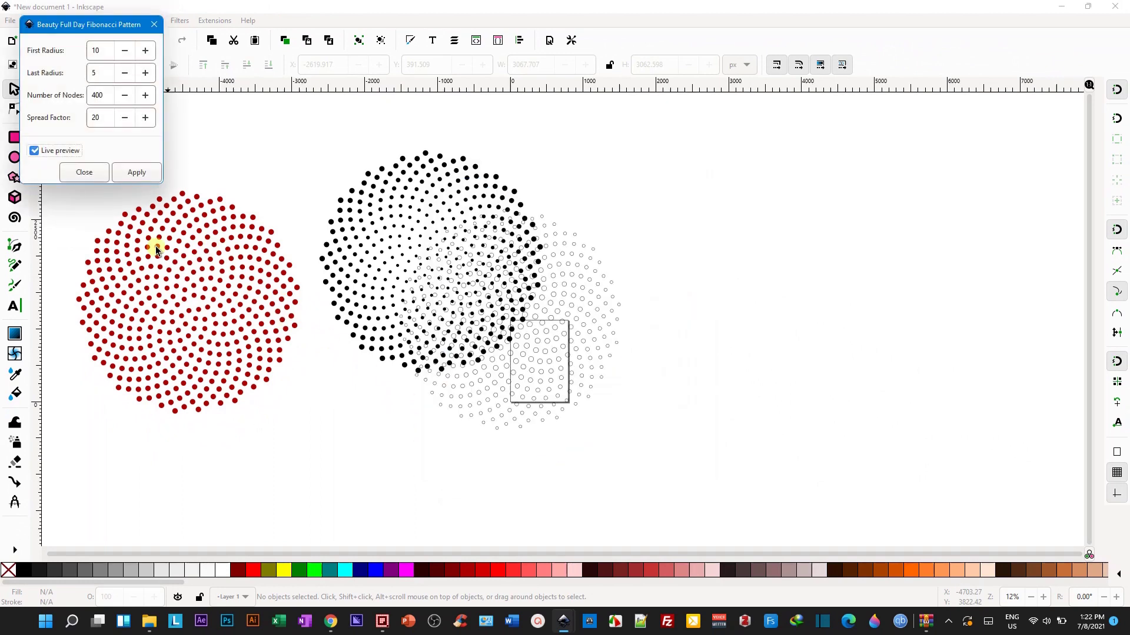
left_click(132, 174)
left_click(93, 174)
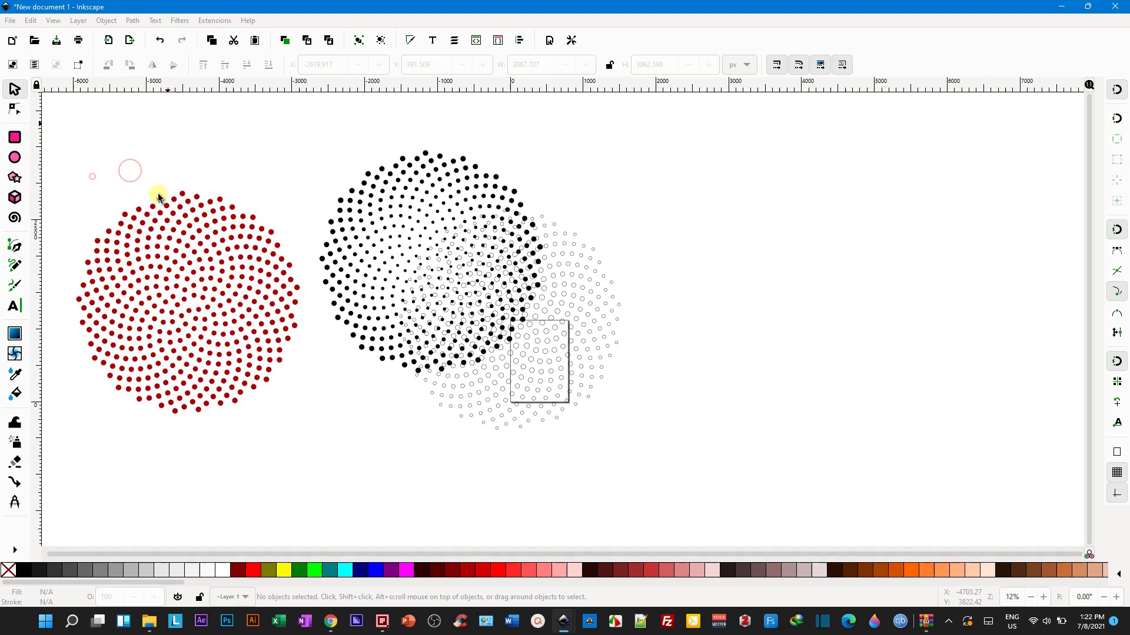
left_click(435, 174)
left_click_drag(435, 175, 974, 209)
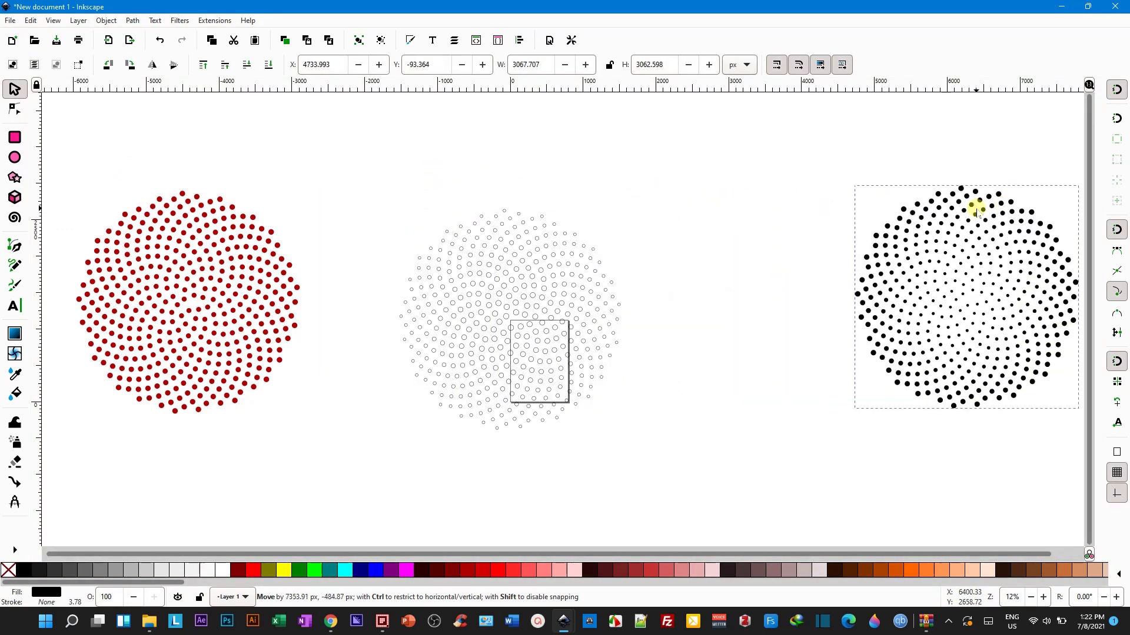
Step: Fill the middle pattern's circles black without outlines and unite them into one path
left_click(761, 274)
left_click_drag(383, 179, 684, 506)
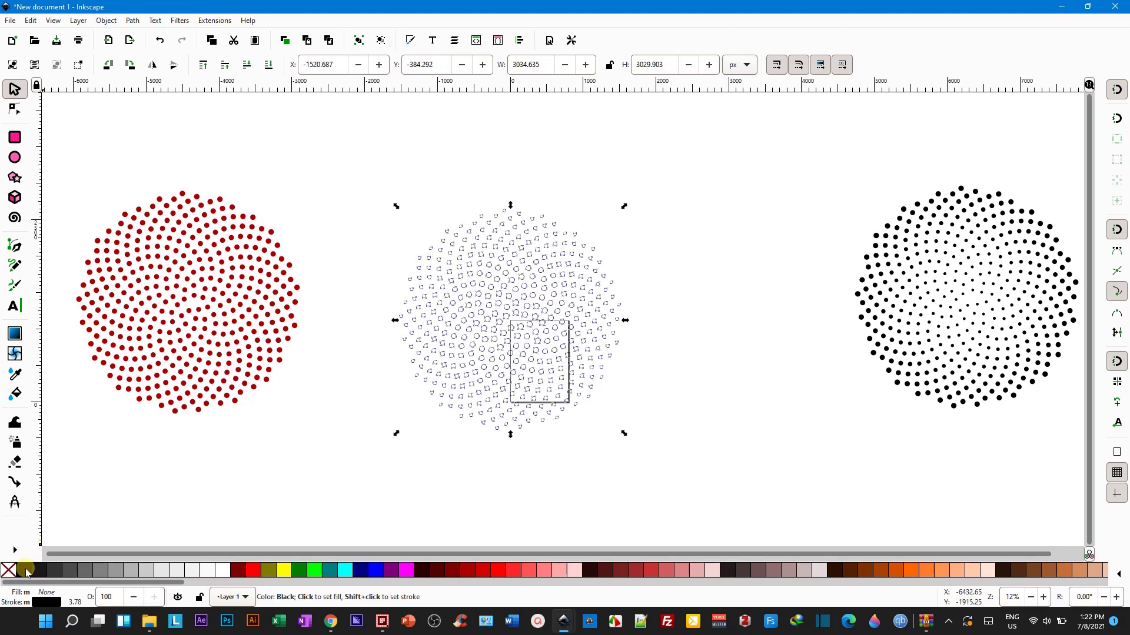
left_click(25, 571)
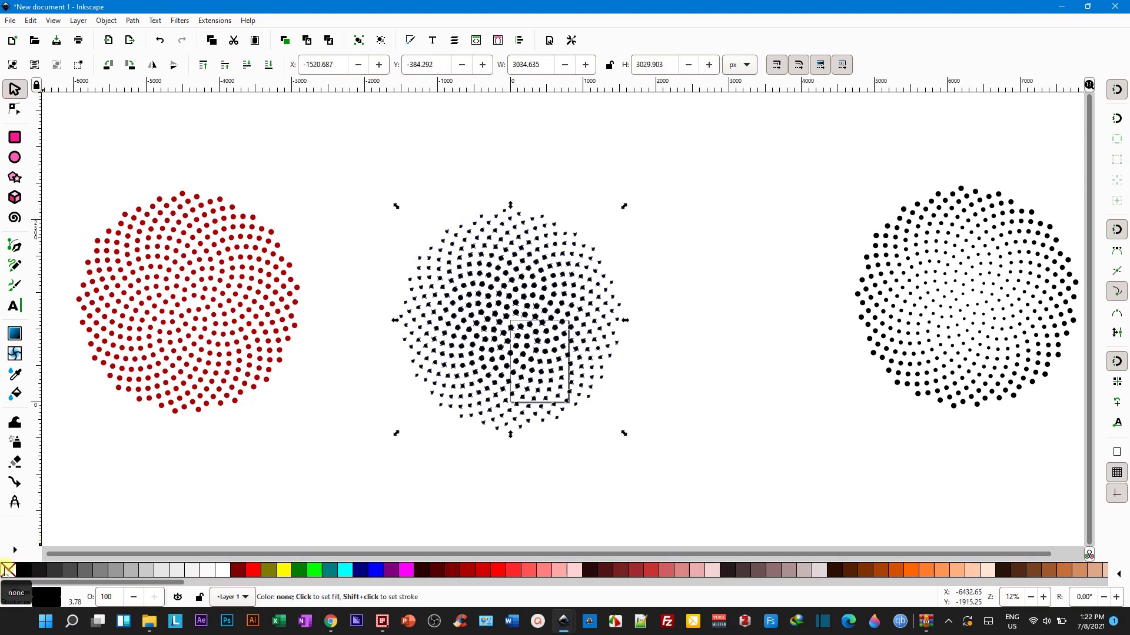
key("shift")
left_click(6, 569, "shift")
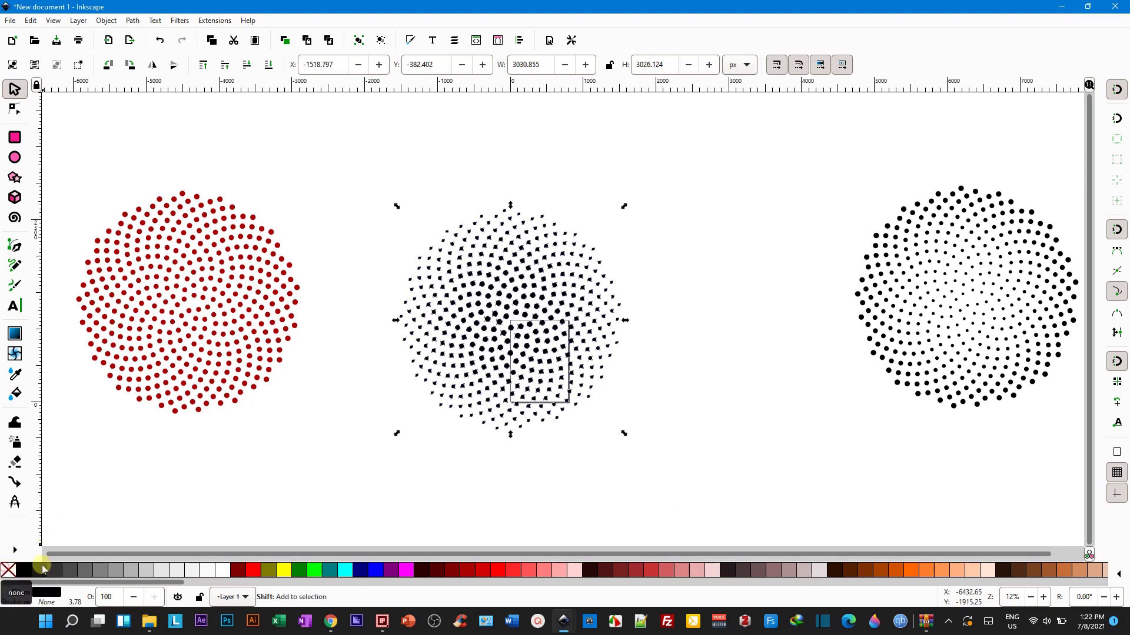
left_click(132, 20)
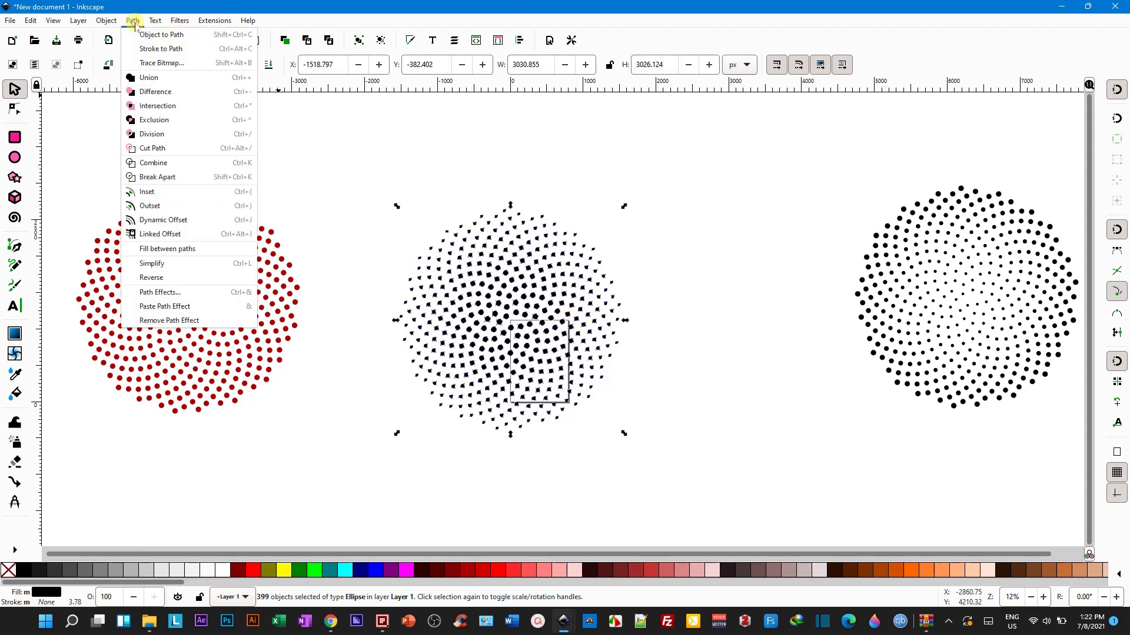
left_click(147, 79)
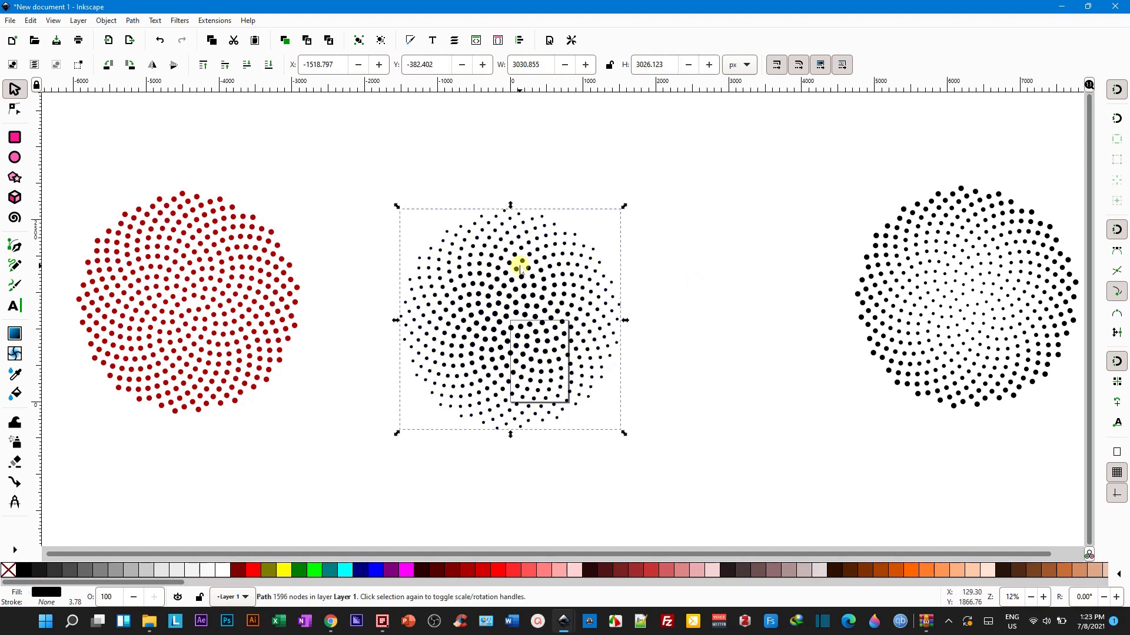
Step: Fill the middle spiral orange and arrange the red, orange and black spirals in a row
left_click_drag(518, 262, 706, 151)
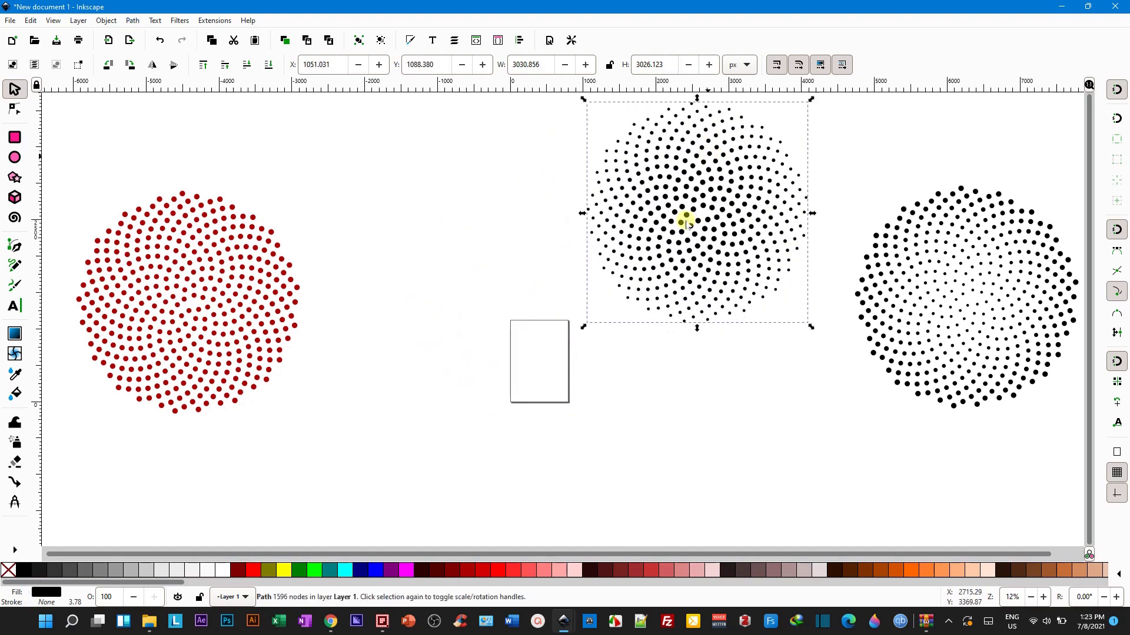
left_click(902, 570)
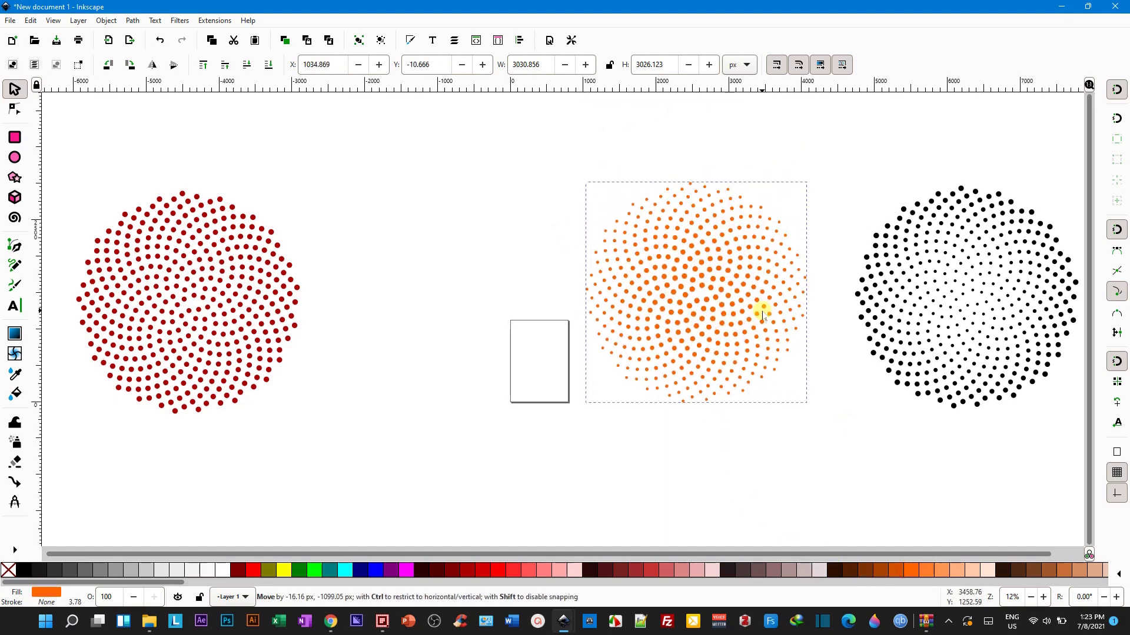
left_click_drag(764, 266, 516, 315)
left_click_drag(913, 308, 670, 282)
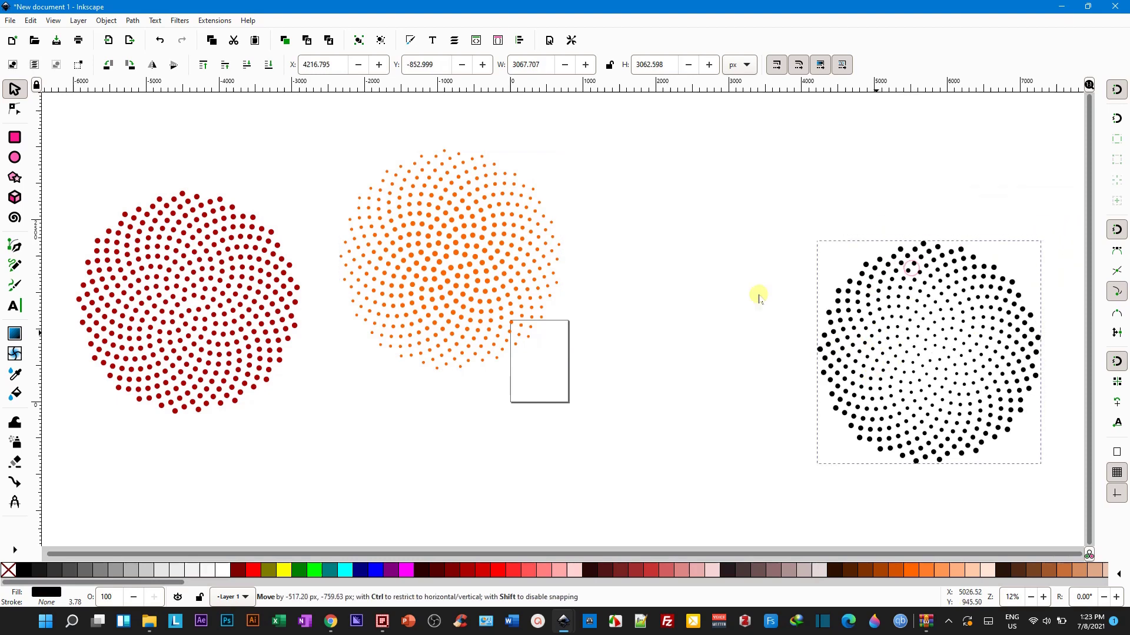
left_click(488, 428)
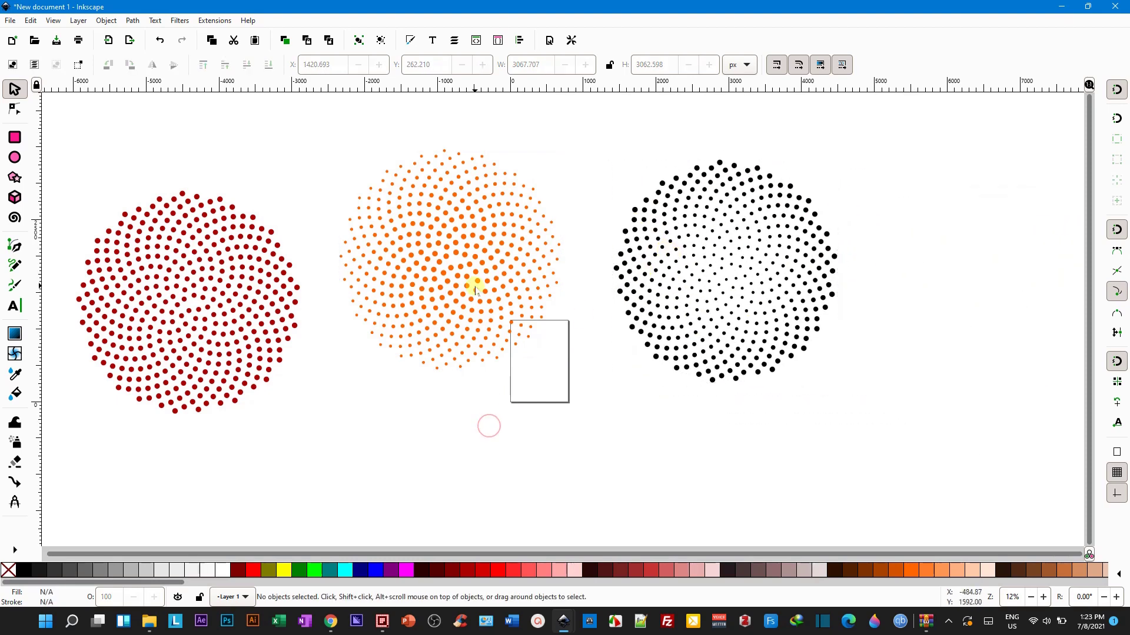